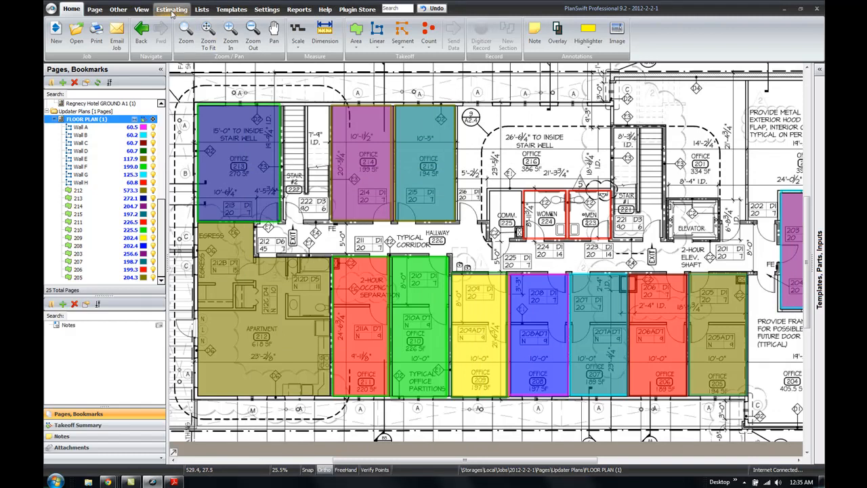
# Open the estimating view and look through the Cost Each values of the items in the Offices folder.
pyautogui.click(172, 9)
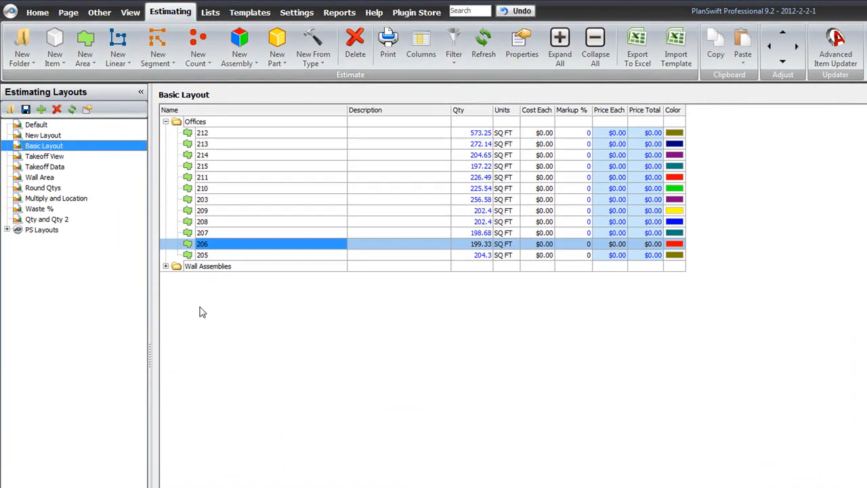
pyautogui.click(543, 132)
pyautogui.click(542, 144)
pyautogui.click(542, 155)
pyautogui.click(541, 165)
pyautogui.click(542, 177)
pyautogui.click(542, 188)
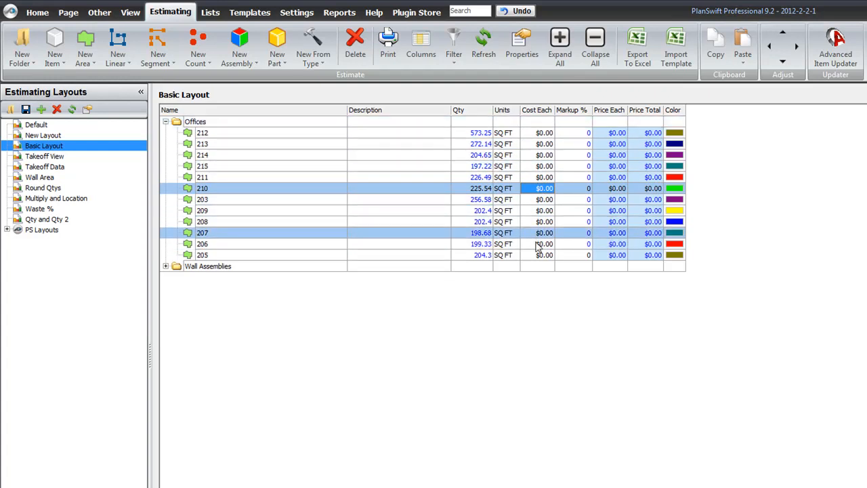
pyautogui.doubleClick(535, 132)
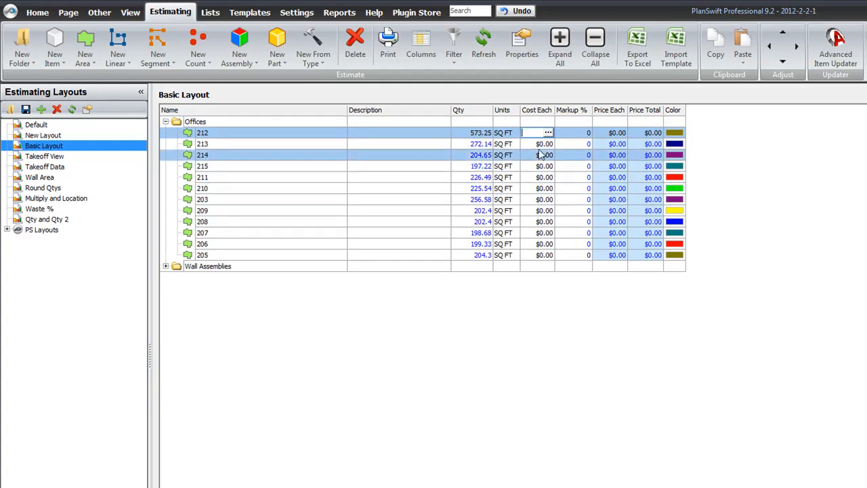
pyautogui.click(544, 143)
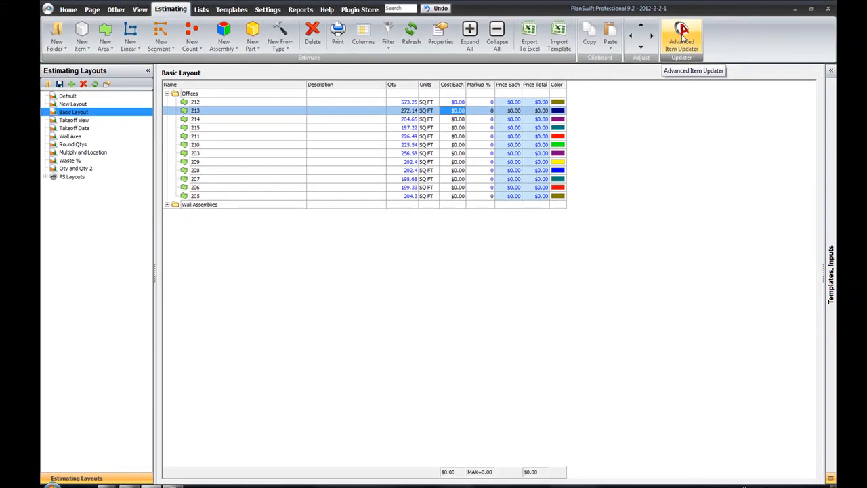
# Open the Advanced Item Updater beside the item list and change its search property to Folder.
pyautogui.click(841, 47)
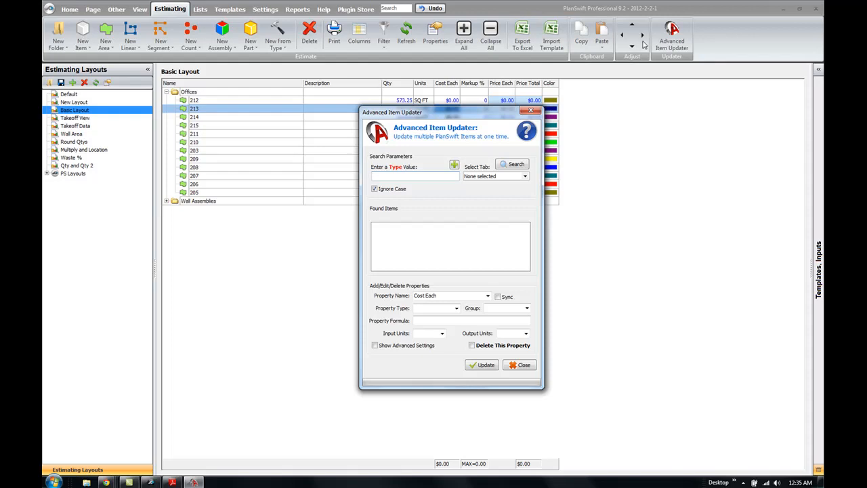
pyautogui.moveTo(456, 114); pyautogui.dragTo(678, 128)
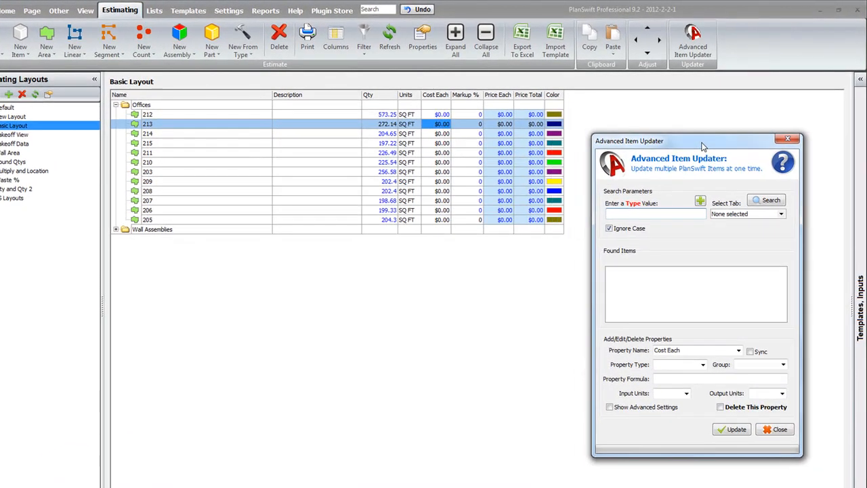
pyautogui.click(699, 202)
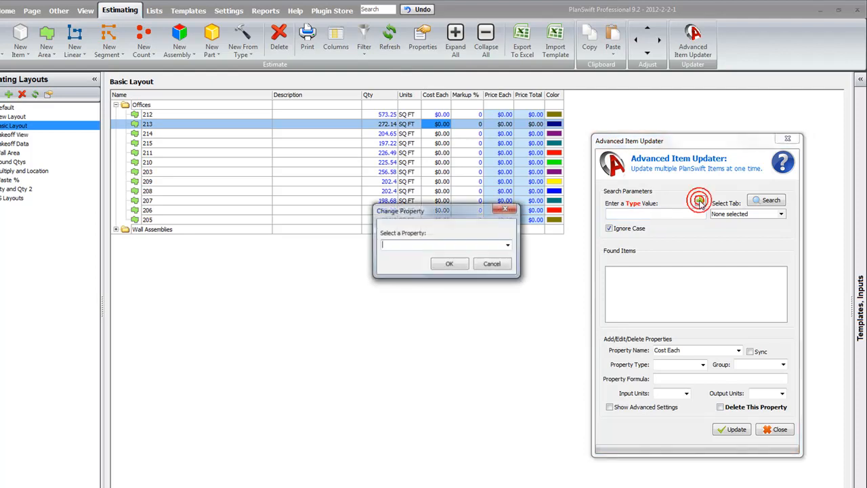
pyautogui.click(508, 245)
pyautogui.click(396, 266)
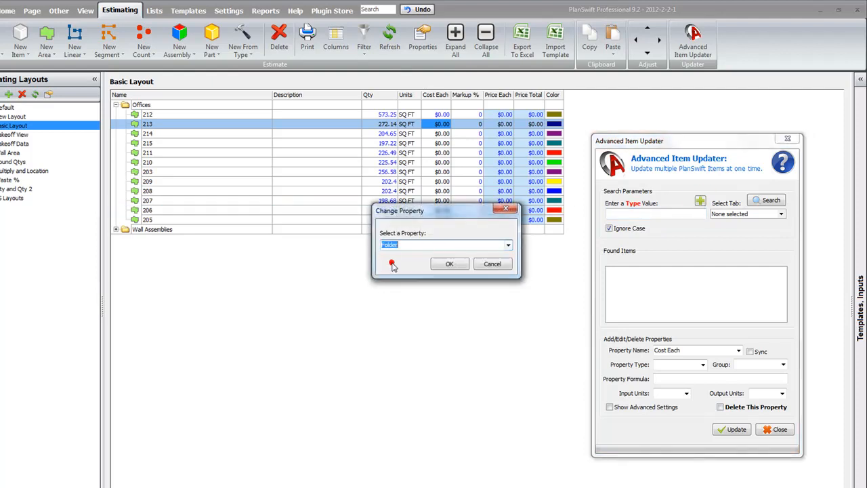
pyautogui.click(447, 265)
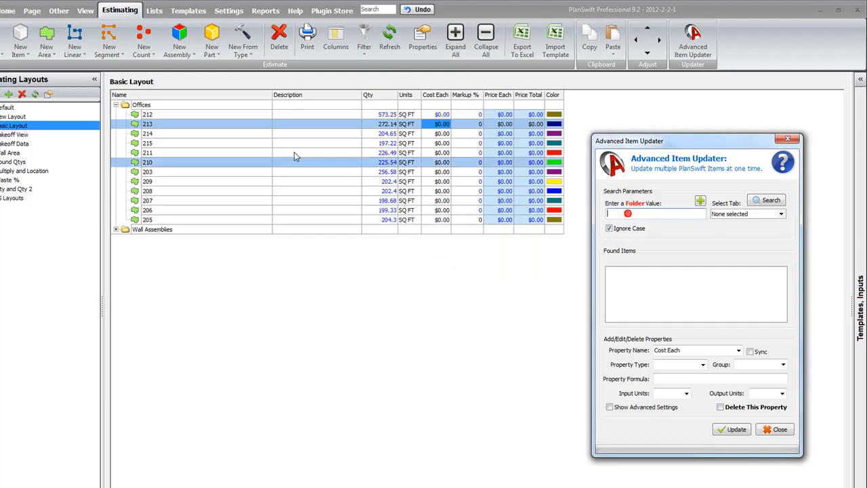
# Search the Estimating tab for items with the folder value Offices and look through the found items.
pyautogui.click(128, 104)
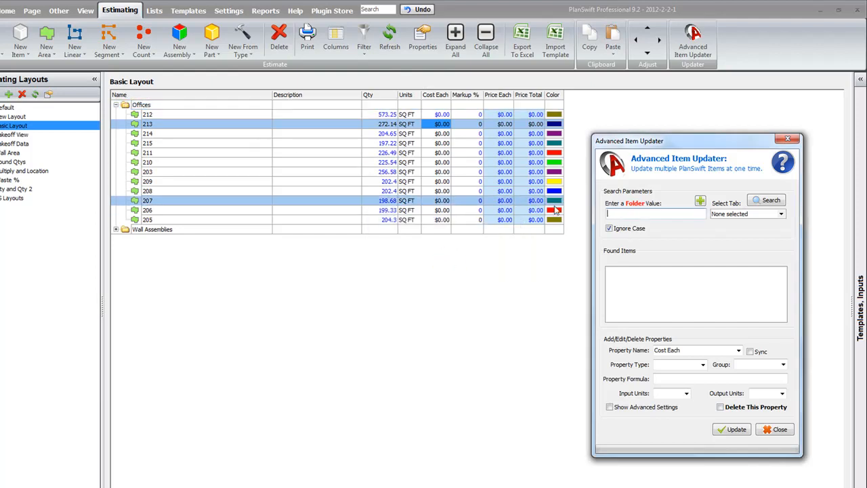
pyautogui.write('Offices')
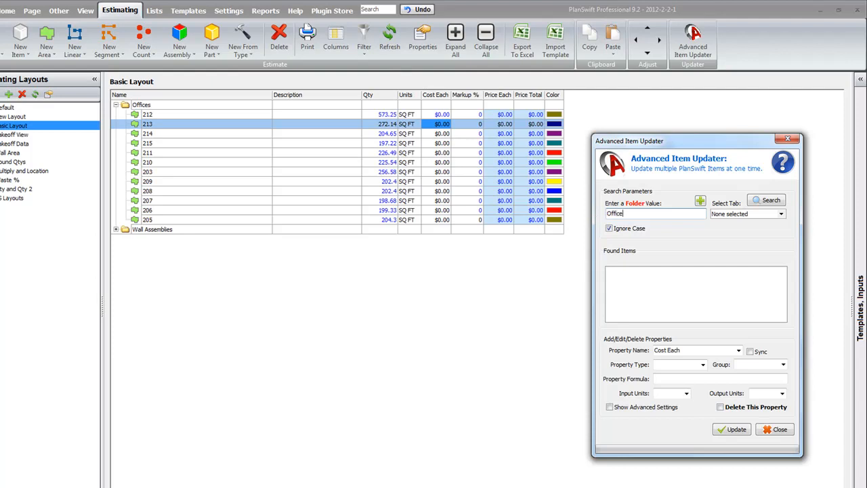
pyautogui.click(777, 214)
pyautogui.click(714, 224)
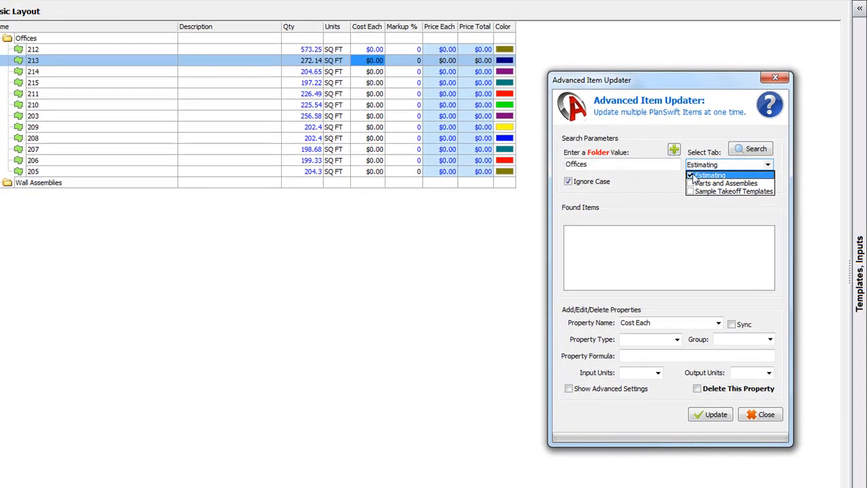
pyautogui.click(747, 154)
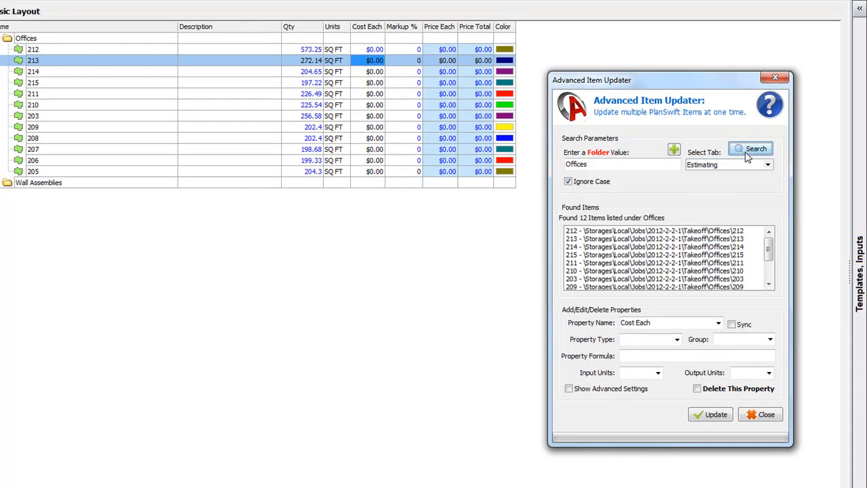
pyautogui.moveTo(770, 252)
pyautogui.mouseDown()
pyautogui.moveTo(769, 266)
pyautogui.moveTo(769, 237)
pyautogui.mouseUp()
# Turn on property syncing and update Cost Each to 15 for all found Offices items.
pyautogui.click(731, 324)
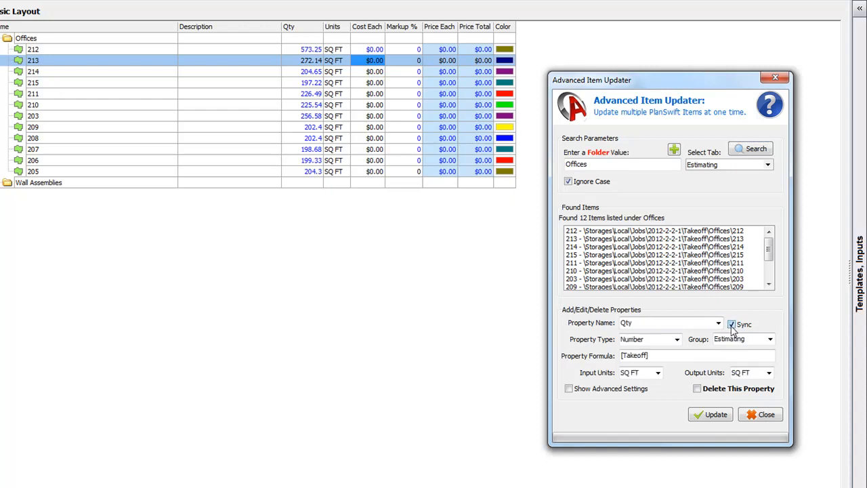
pyautogui.moveTo(664, 323); pyautogui.dragTo(598, 326)
pyautogui.write('Cost Each')
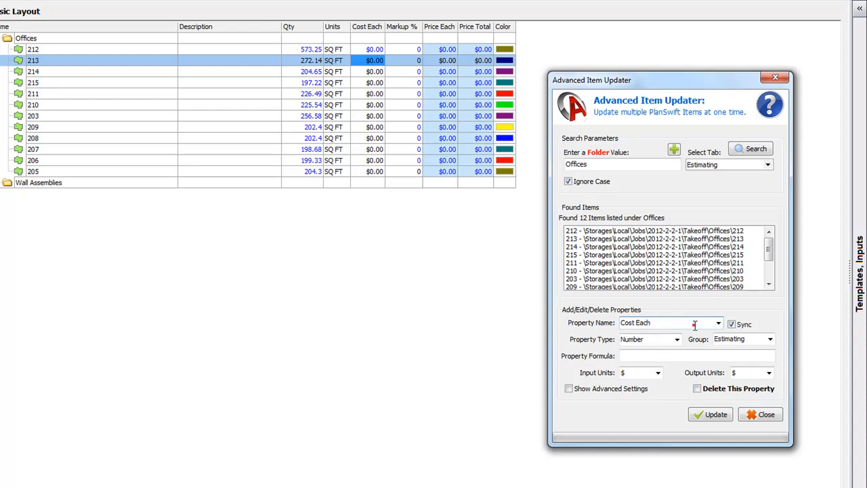
pyautogui.click(661, 355)
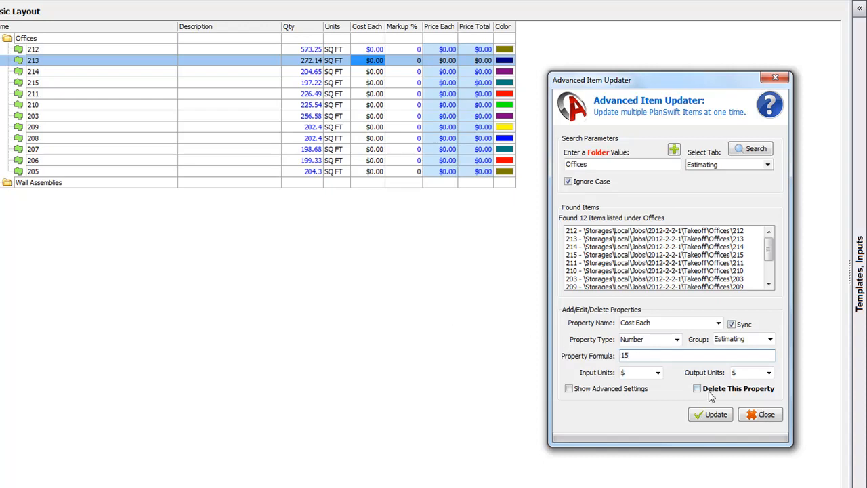
pyautogui.click(711, 416)
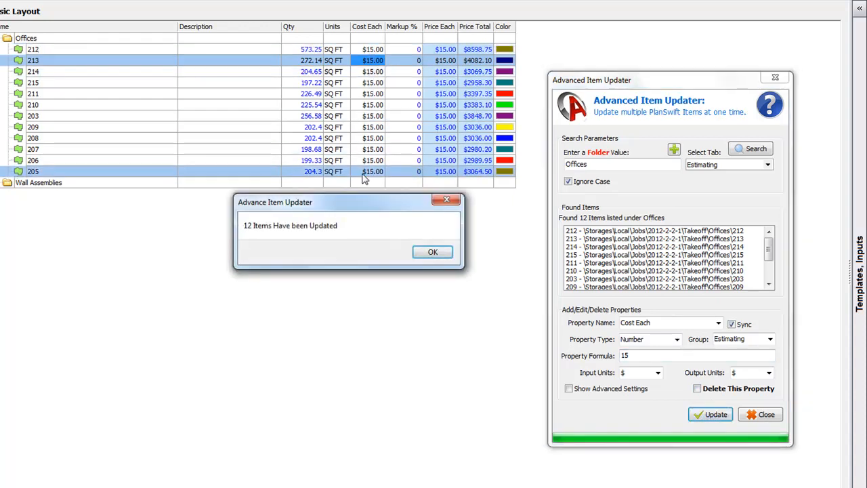
pyautogui.click(427, 253)
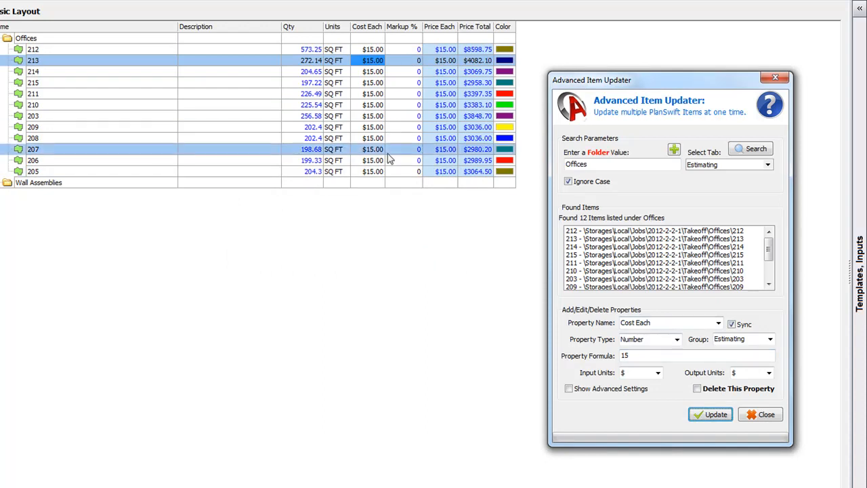
# Update the Markup % property to 20 for all found Offices items.
pyautogui.click(666, 323)
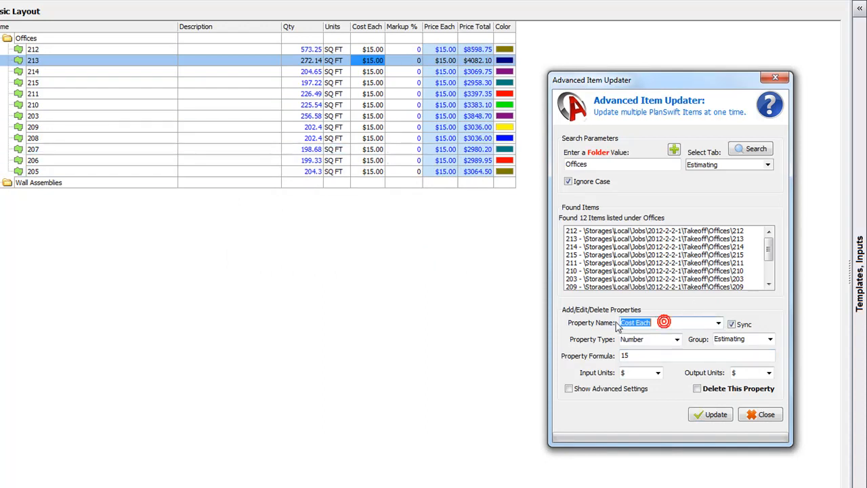
pyautogui.write('Markup %')
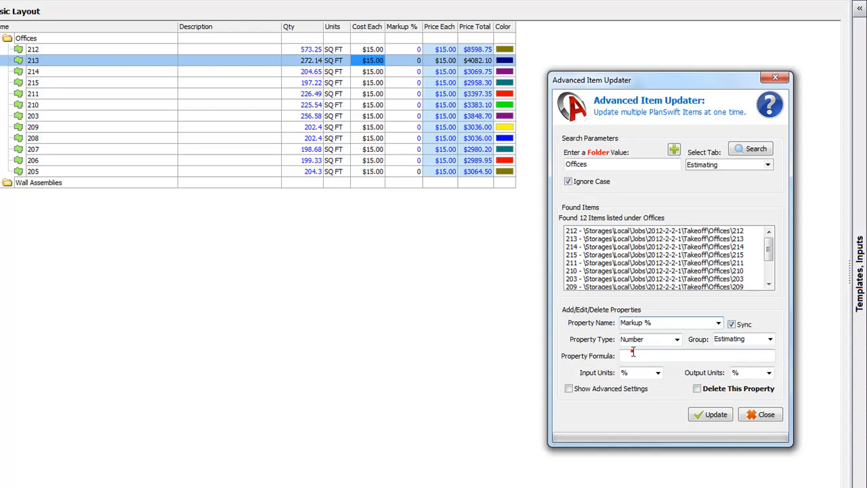
pyautogui.click(633, 351)
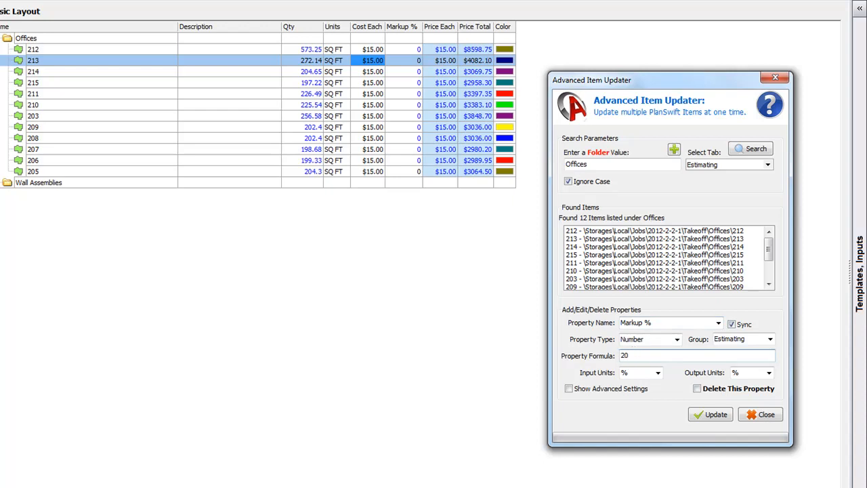
pyautogui.click(711, 414)
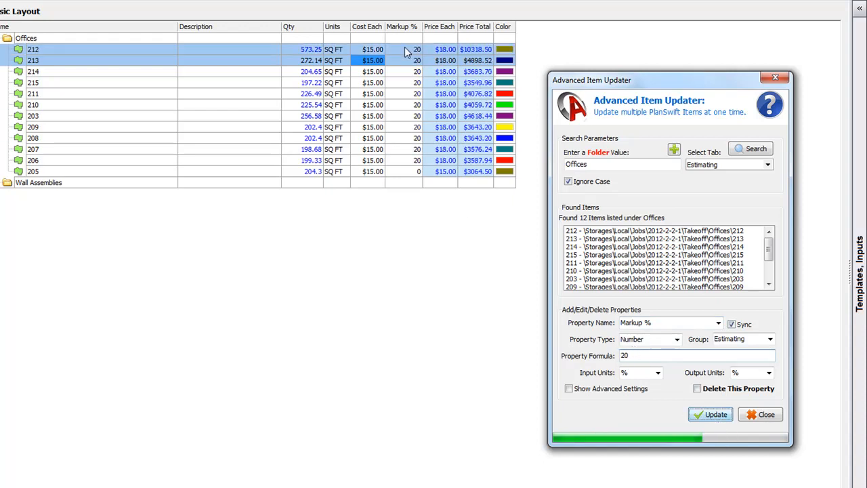
pyautogui.click(434, 254)
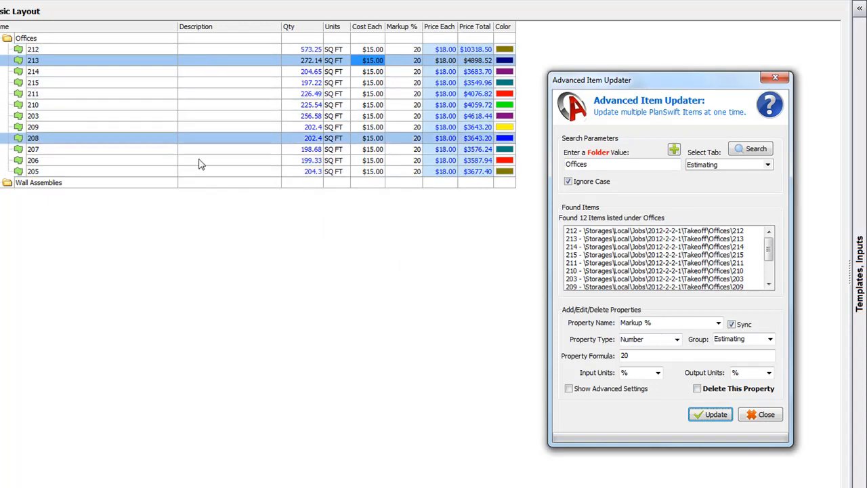
# Update the Description property to "12x12 Ceramic Tiles" for all found Offices items.
pyautogui.click(658, 323)
pyautogui.write('Dec')
pyautogui.press('BackSpace')
pyautogui.write('scription')
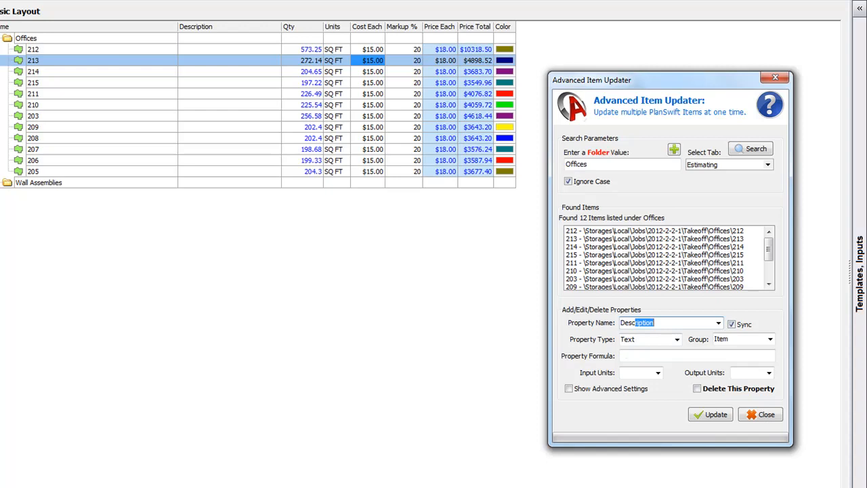
pyautogui.click(649, 356)
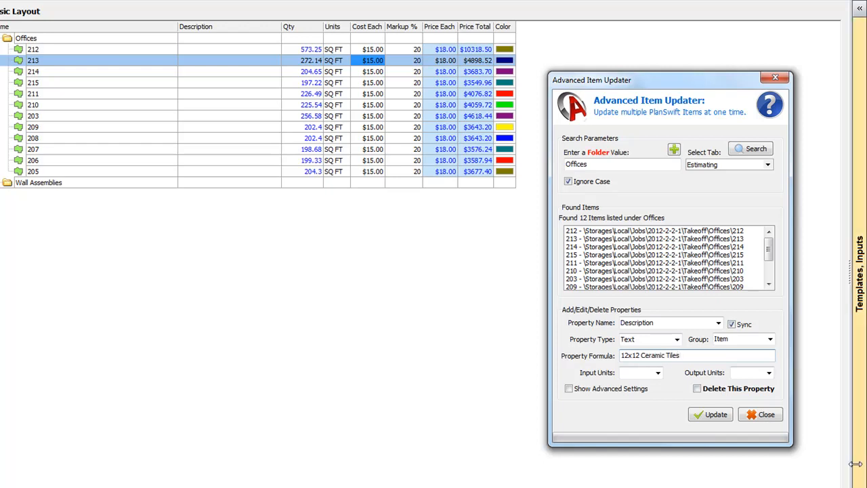
pyautogui.click(711, 414)
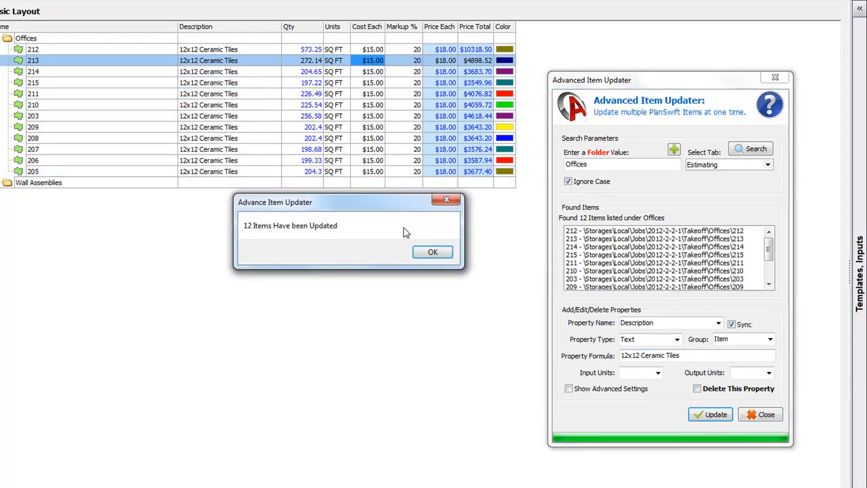
pyautogui.click(426, 253)
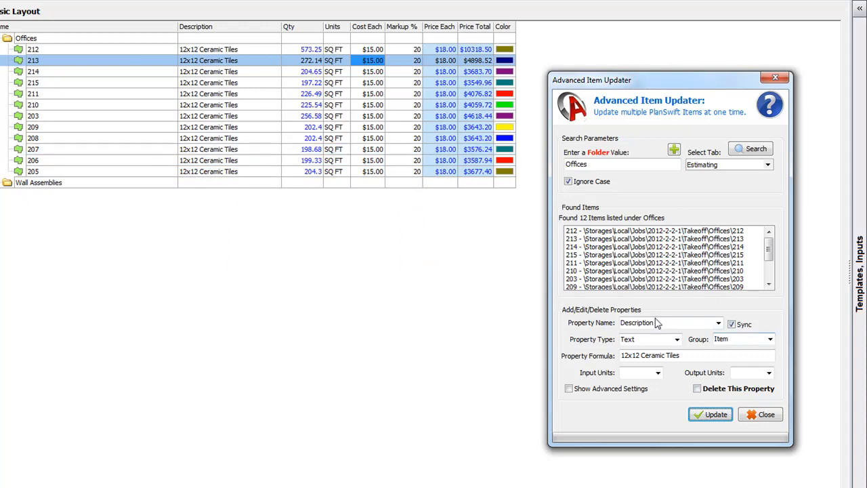
# Return to the estimating list, collapse the Offices folder and expand the Wall Assemblies folder.
pyautogui.click(318, 280)
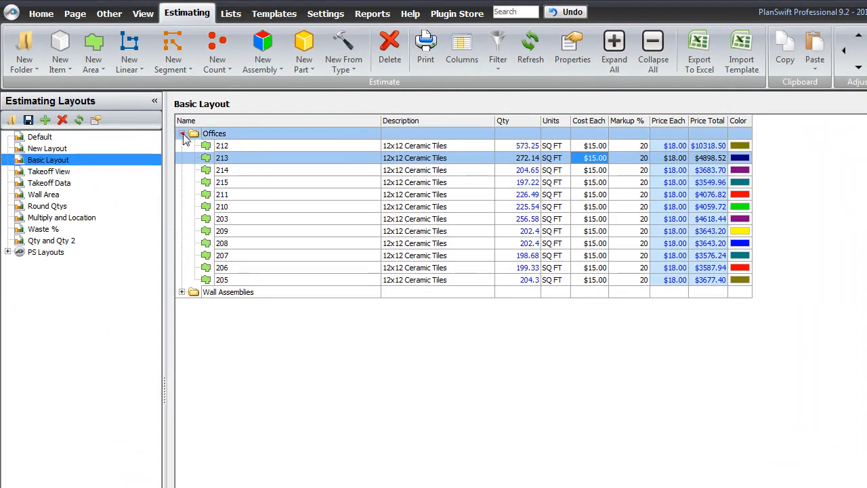
pyautogui.click(161, 123)
pyautogui.click(183, 146)
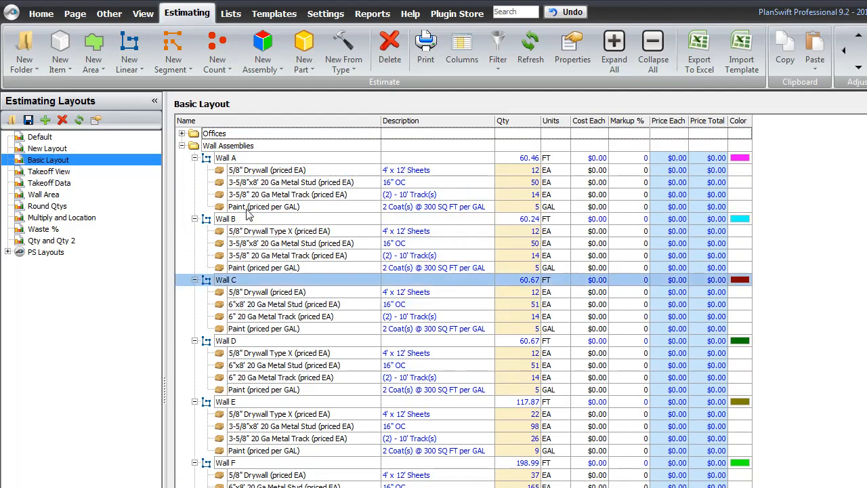
# Examine the drywall, metal stud and metal track parts under the different wall assemblies.
pyautogui.click(262, 171)
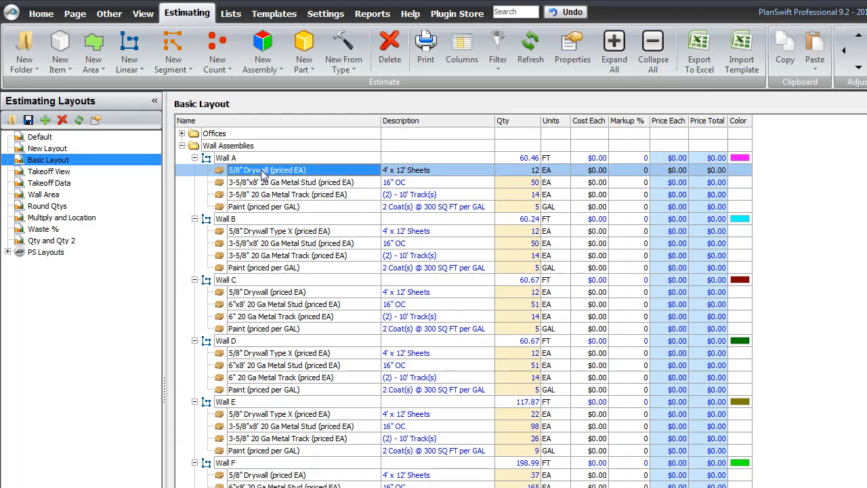
pyautogui.click(279, 231)
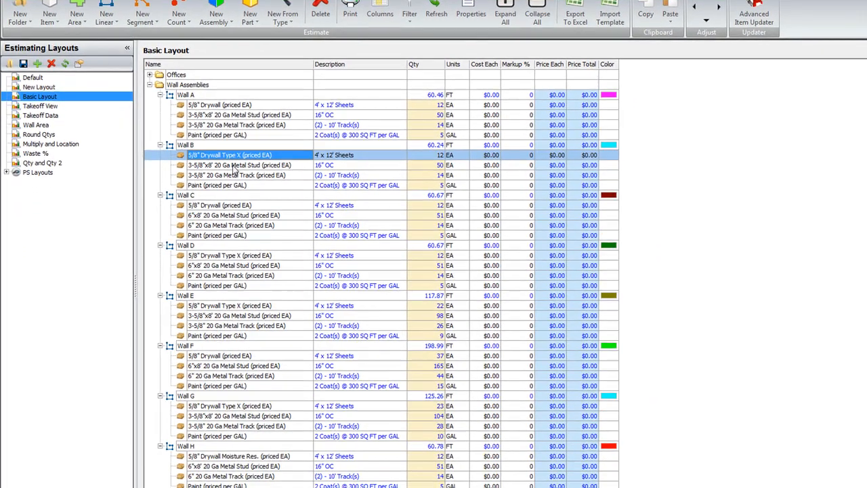
pyautogui.click(226, 456)
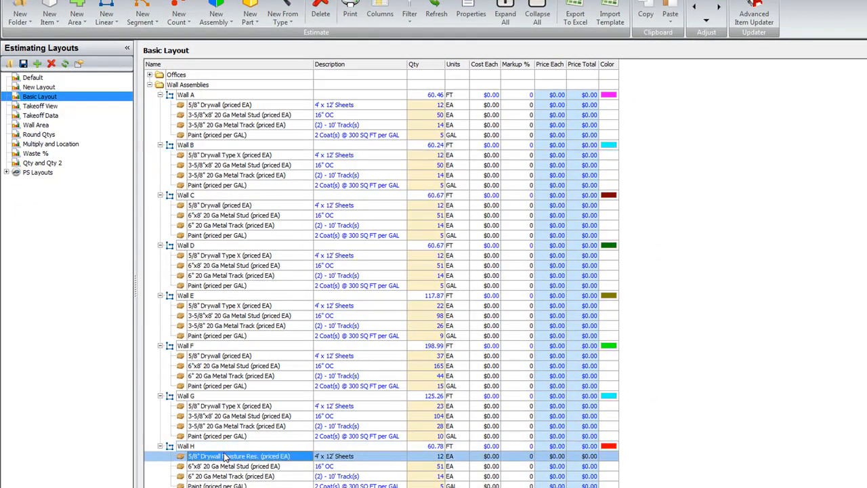
pyautogui.click(217, 115)
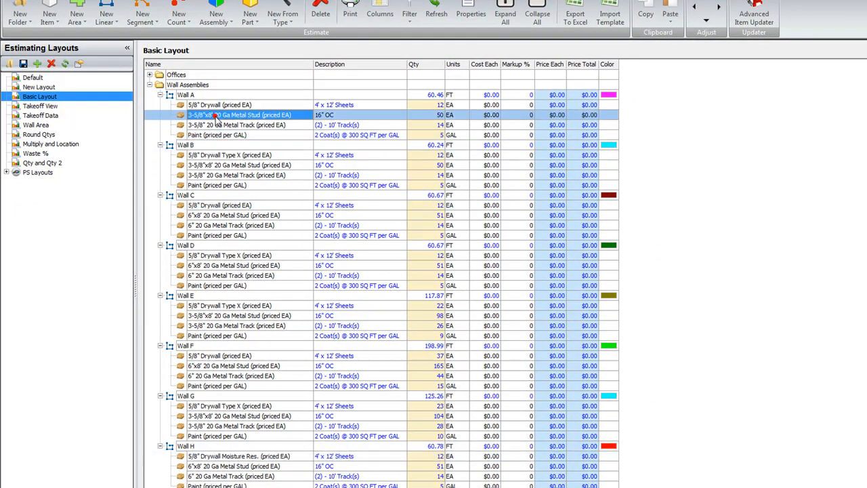
pyautogui.click(212, 225)
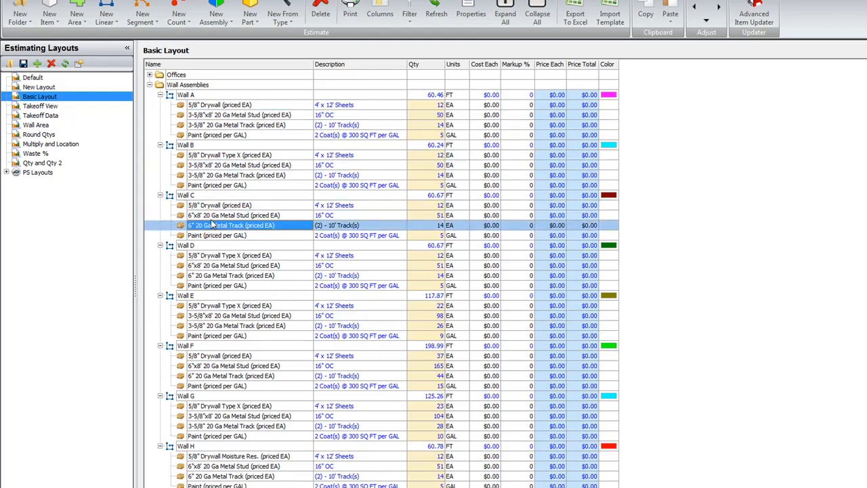
pyautogui.click(216, 245)
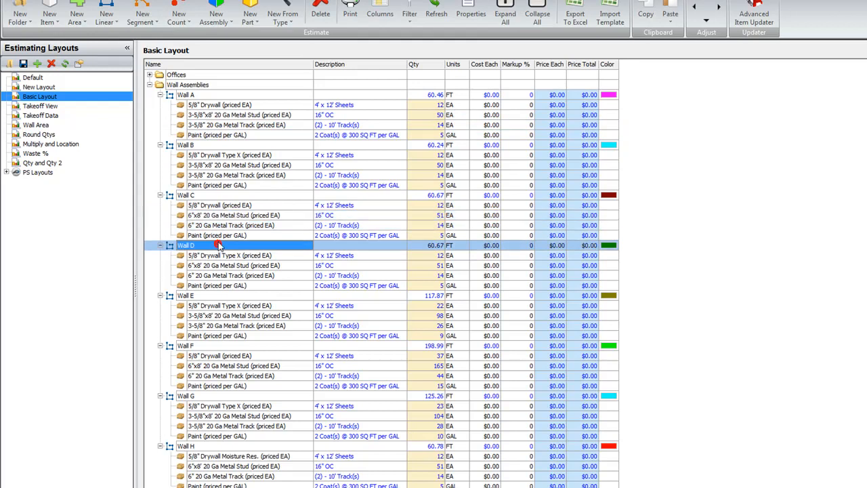
# Return to the Advanced Item Updater and change the search property from Folder to Name.
pyautogui.click(216, 235)
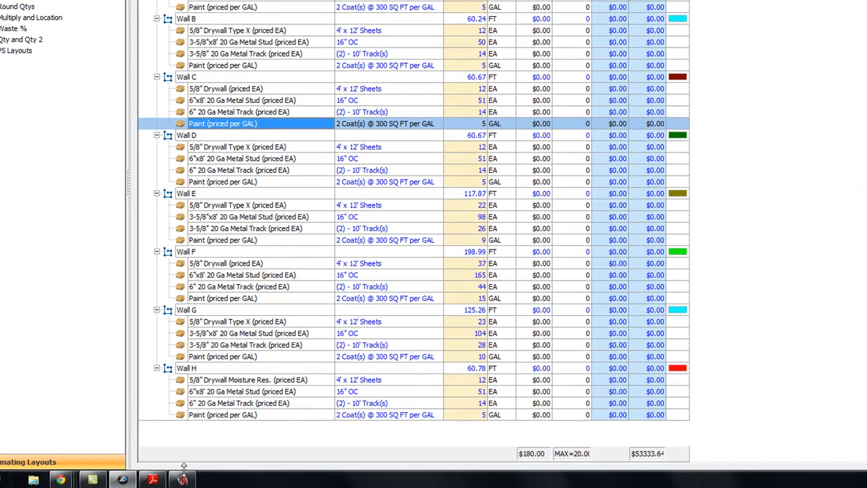
pyautogui.moveTo(182, 479)
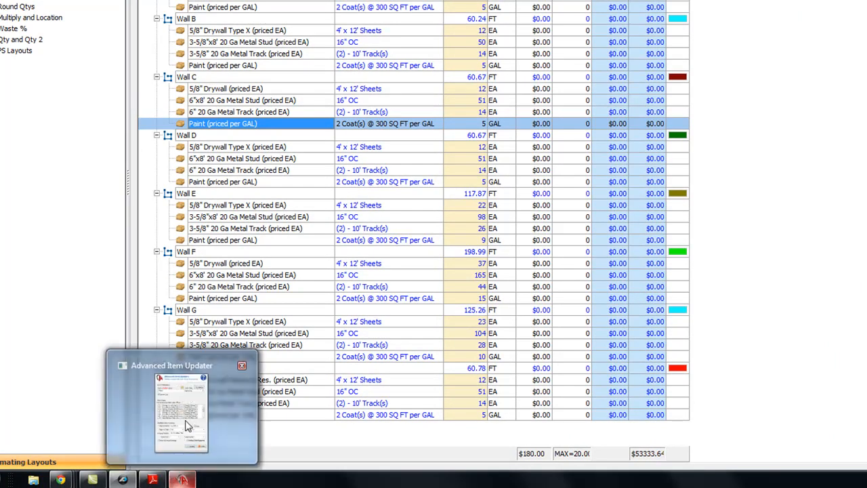
pyautogui.click(182, 479)
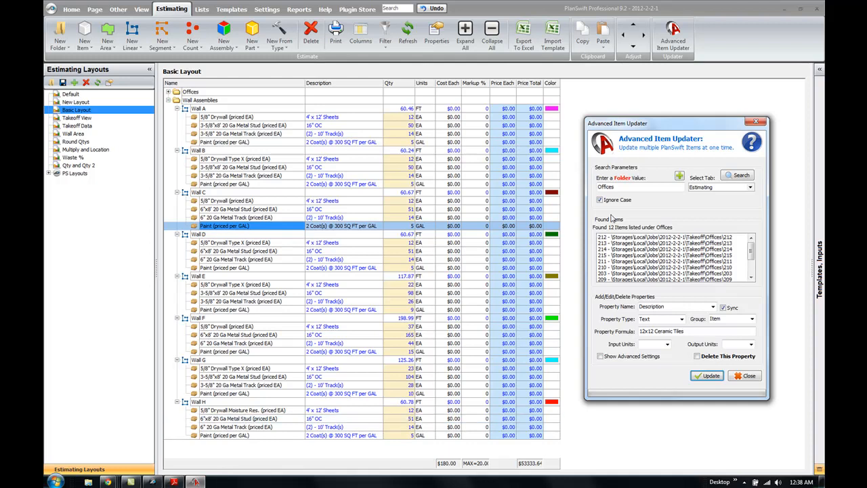
pyautogui.click(679, 177)
pyautogui.click(433, 216)
pyautogui.click(424, 224)
pyautogui.click(461, 228)
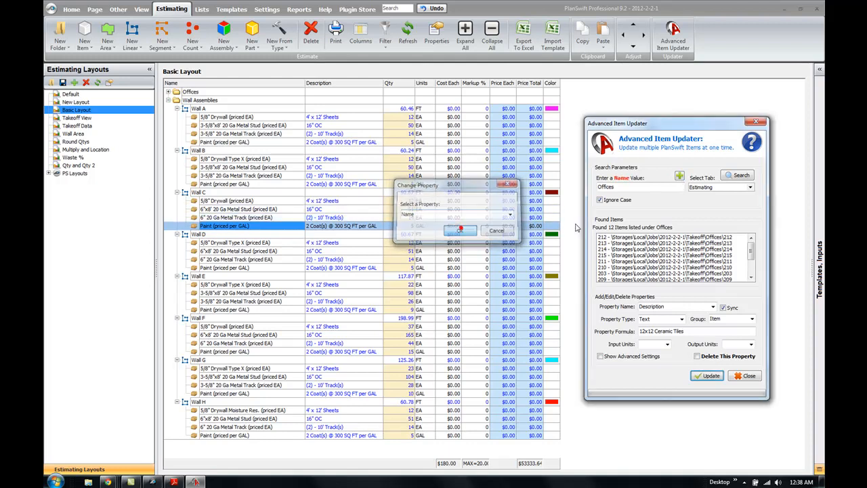
# Copy the name 5/8" Drywall (priced EA) from Wall A and search the Estimating items for it in the updater.
pyautogui.doubleClick(614, 187)
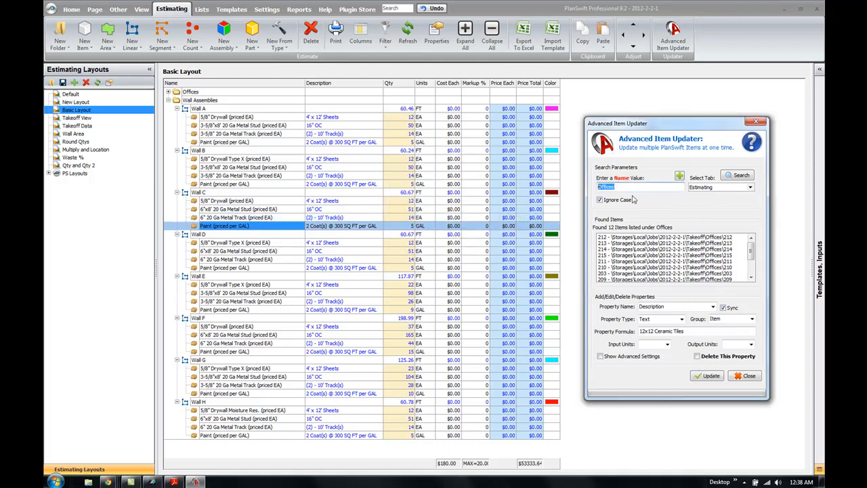
pyautogui.click(206, 119)
pyautogui.moveTo(258, 117); pyautogui.dragTo(195, 119)
pyautogui.hotkey('ctrl', 'c')
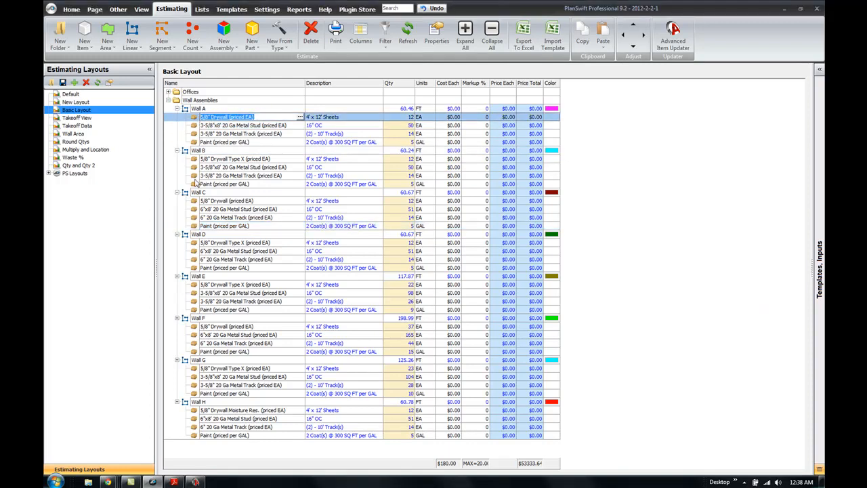
pyautogui.click(195, 481)
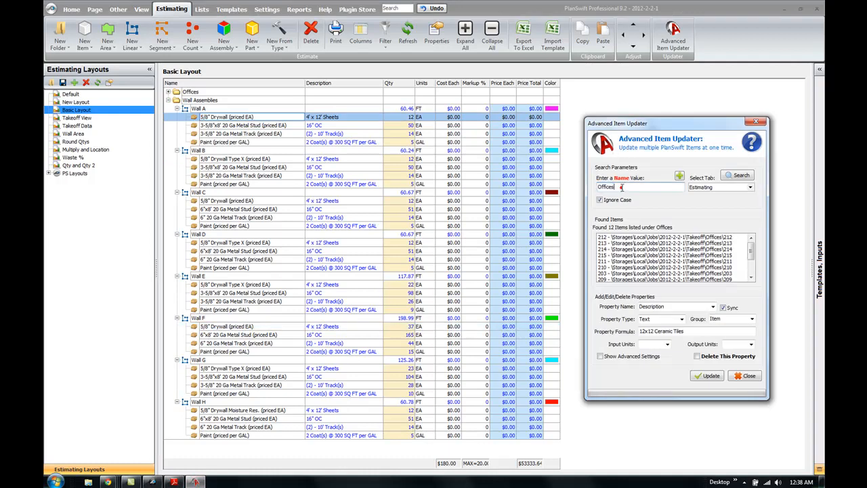
pyautogui.doubleClick(621, 187)
pyautogui.hotkey('ctrl', 'v')
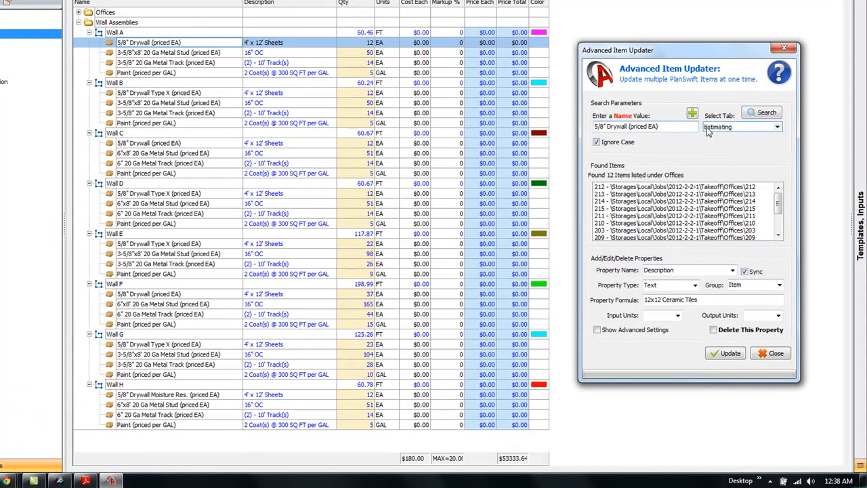
pyautogui.click(764, 113)
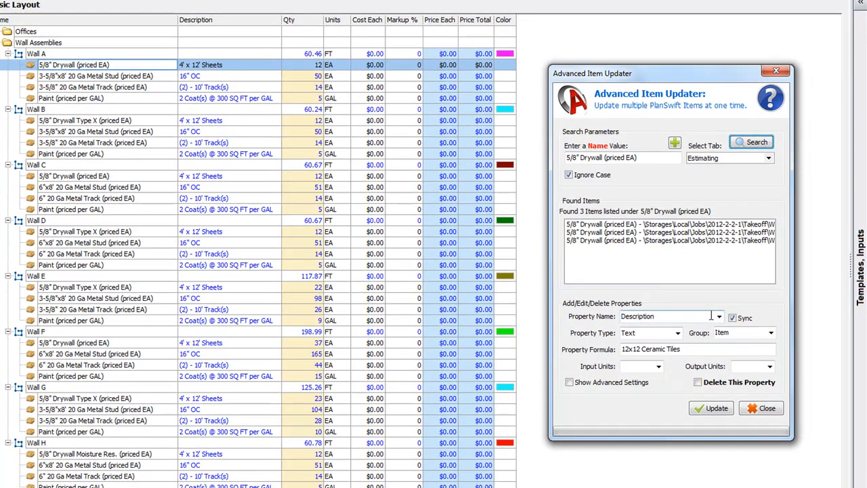
# Update the cost each property to 12.50 for all found 5/8" Drywall (priced EA) items.
pyautogui.click(680, 320)
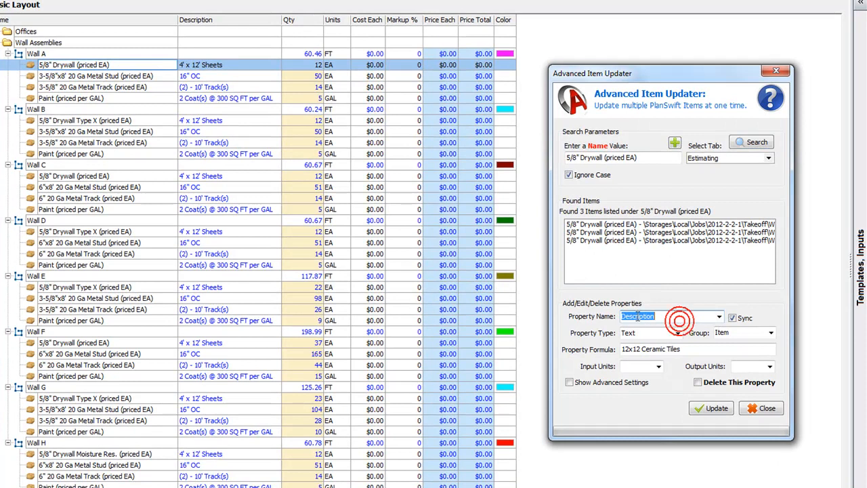
pyautogui.write('cost each')
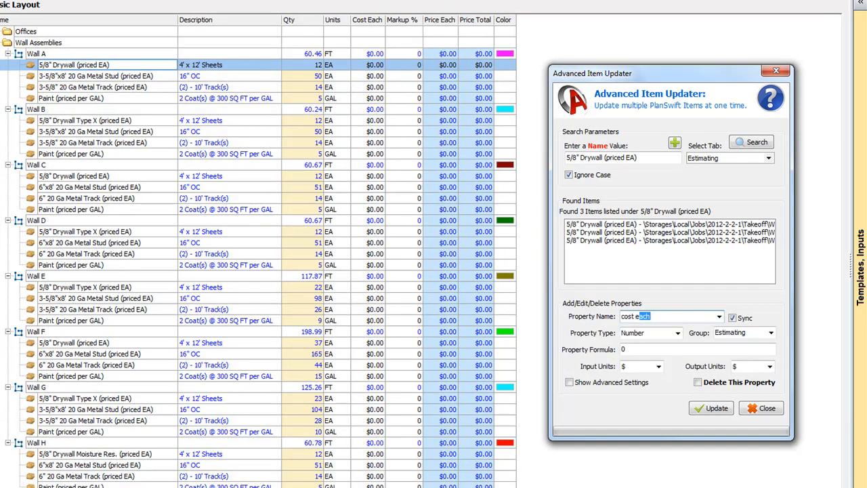
pyautogui.click(640, 348)
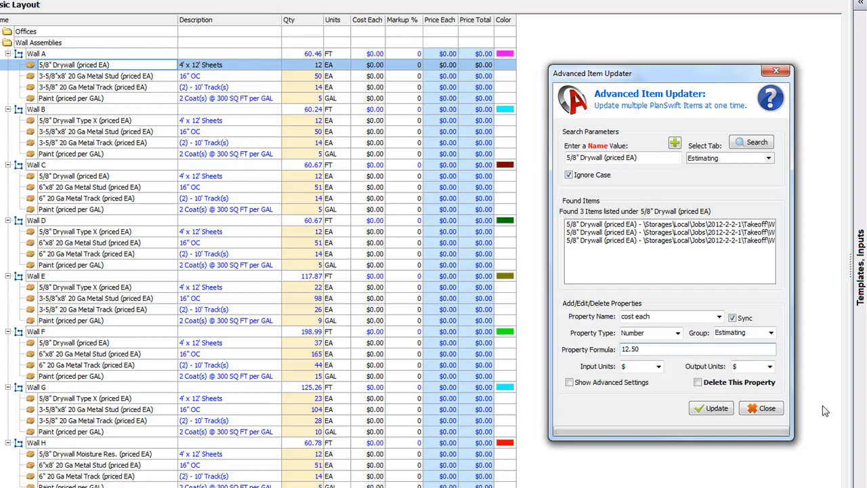
pyautogui.click(728, 412)
pyautogui.click(444, 252)
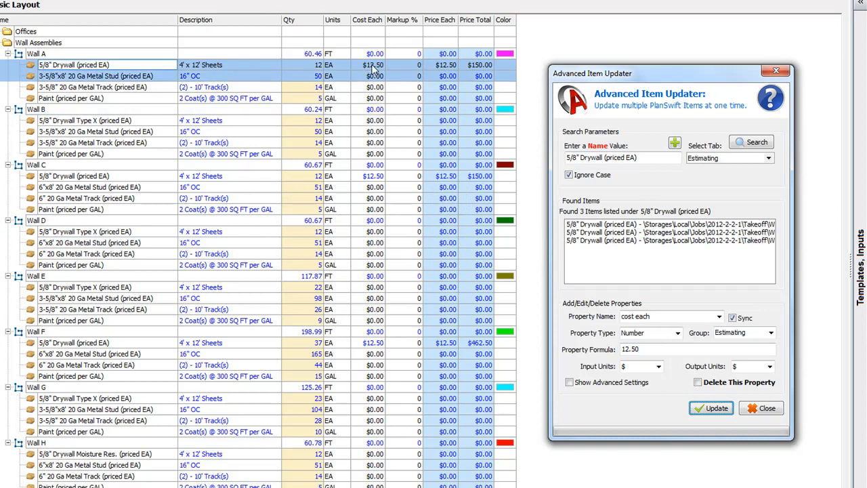
# Copy the name 5/8" Drywall Type X (priced EA) from Wall B and search for it in the updater.
pyautogui.keyDown('ctrl'); pyautogui.click(61, 79); pyautogui.keyUp('ctrl')
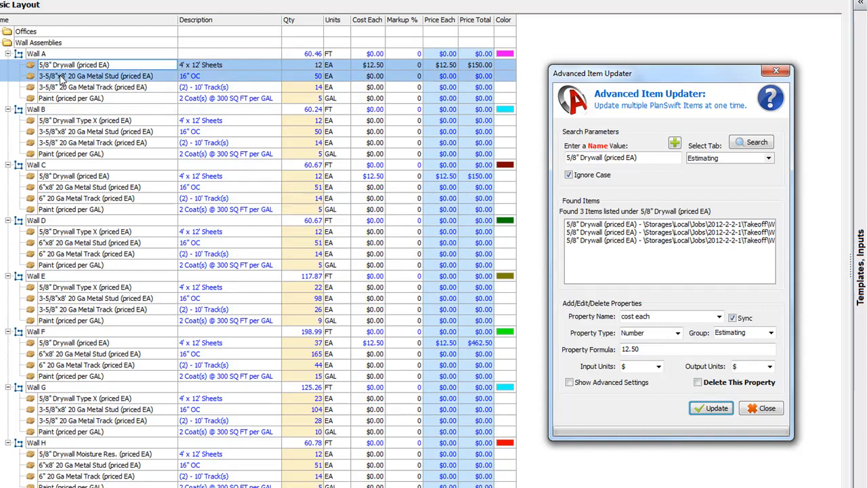
pyautogui.click(61, 76)
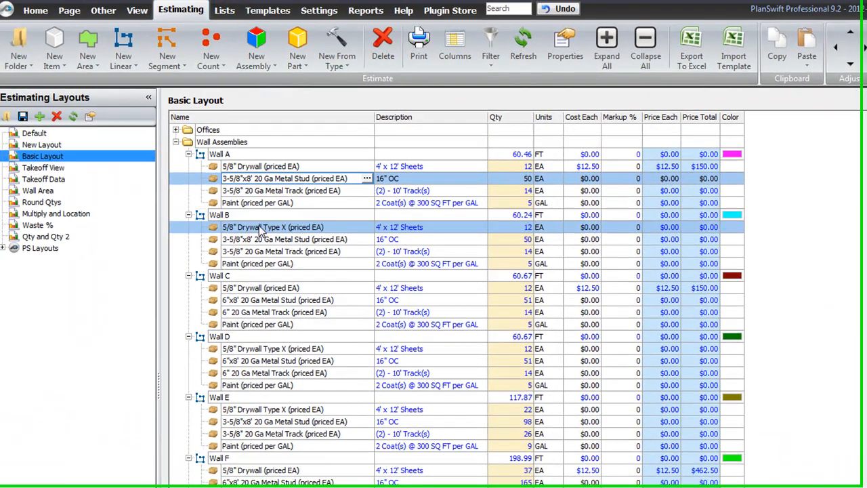
pyautogui.click(127, 120)
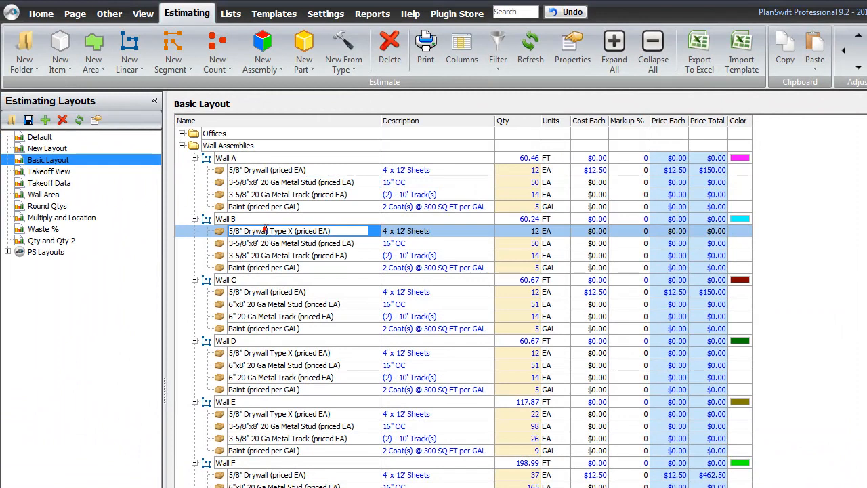
pyautogui.click(330, 231)
pyautogui.hotkey('ctrl', 'c')
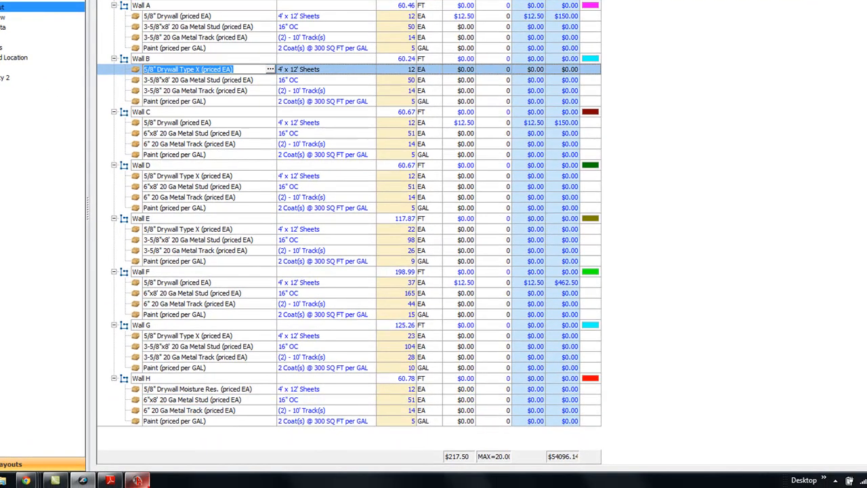
pyautogui.click(146, 481)
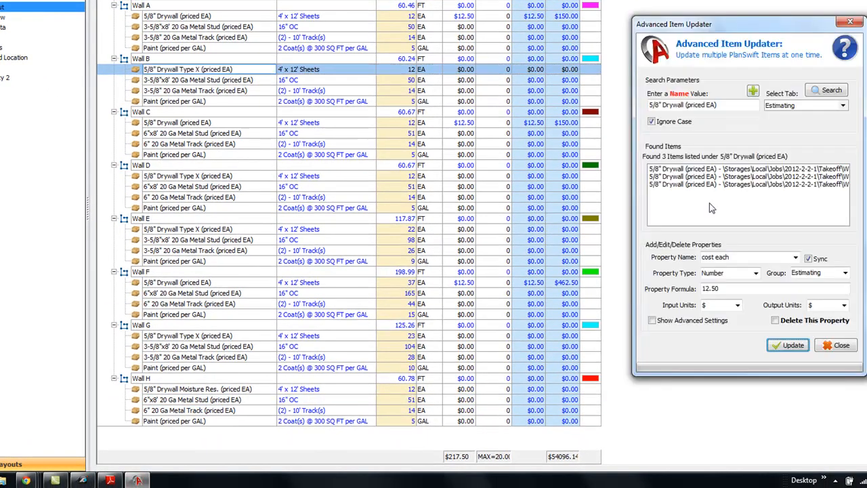
pyautogui.tripleClick(718, 105)
pyautogui.hotkey('ctrl', 'v')
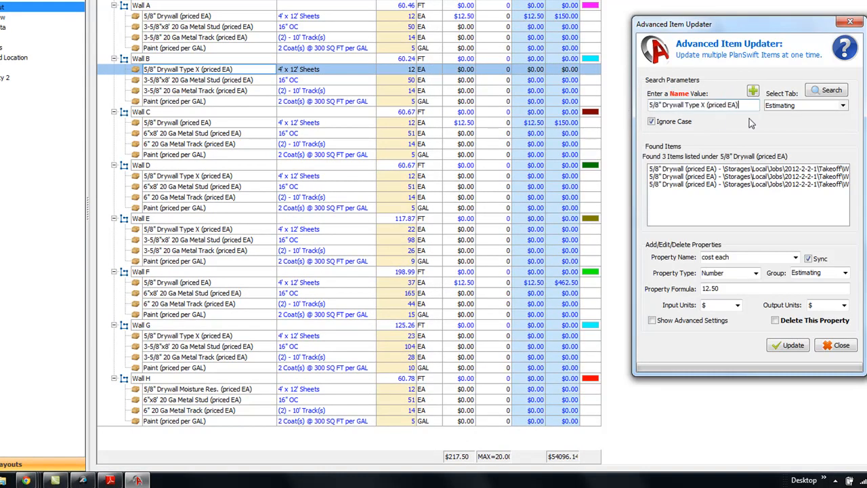
pyautogui.click(832, 90)
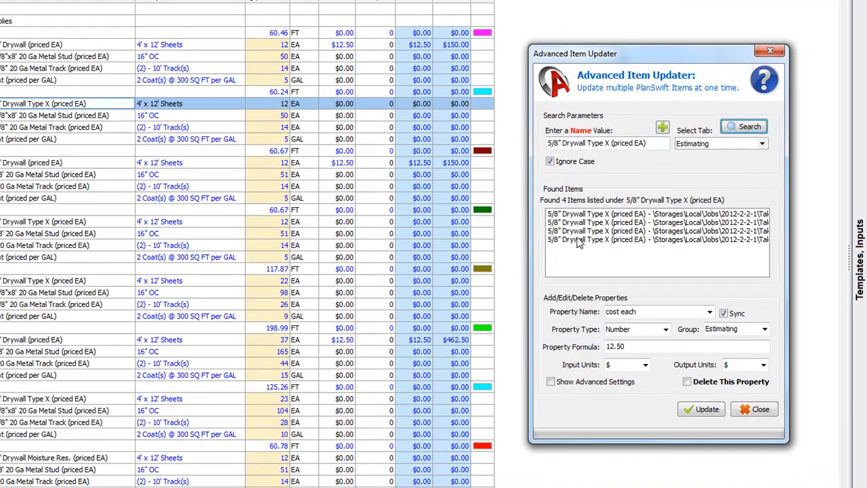
# Update cost each to 14.25 for all found Type X drywall items and check their costs under Walls B, D, E and G.
pyautogui.click(632, 346)
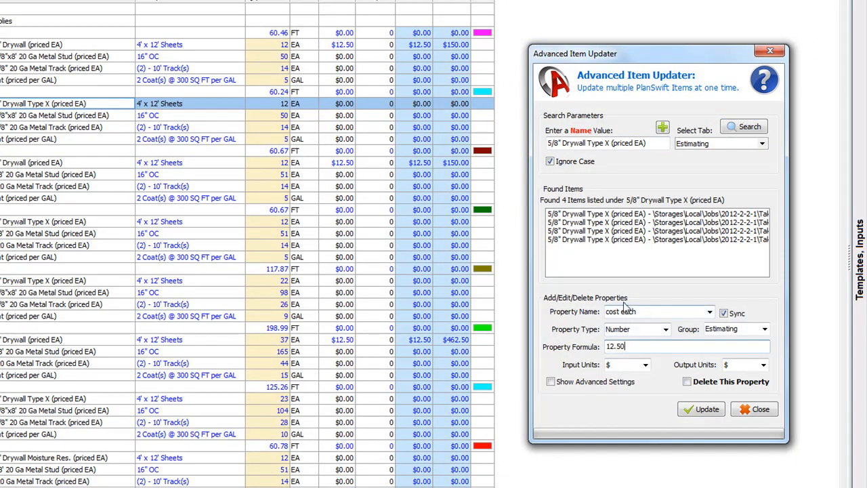
pyautogui.doubleClick(614, 347)
pyautogui.write('14.')
pyautogui.click(704, 410)
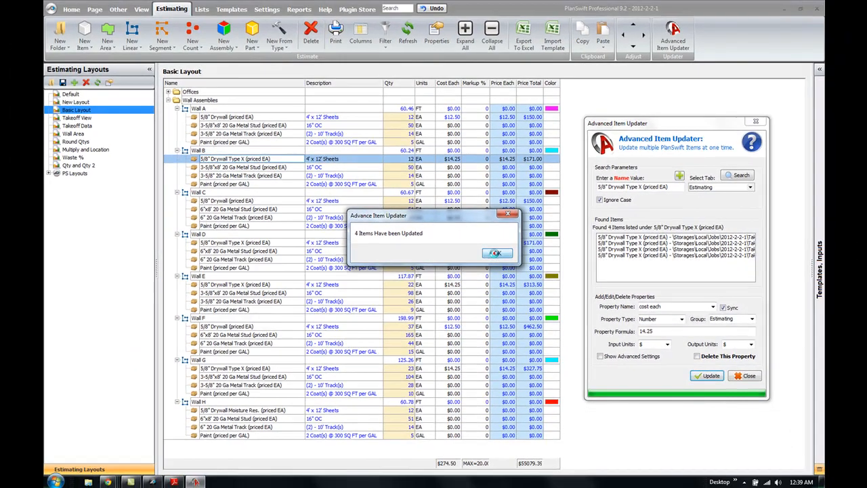
pyautogui.click(472, 248)
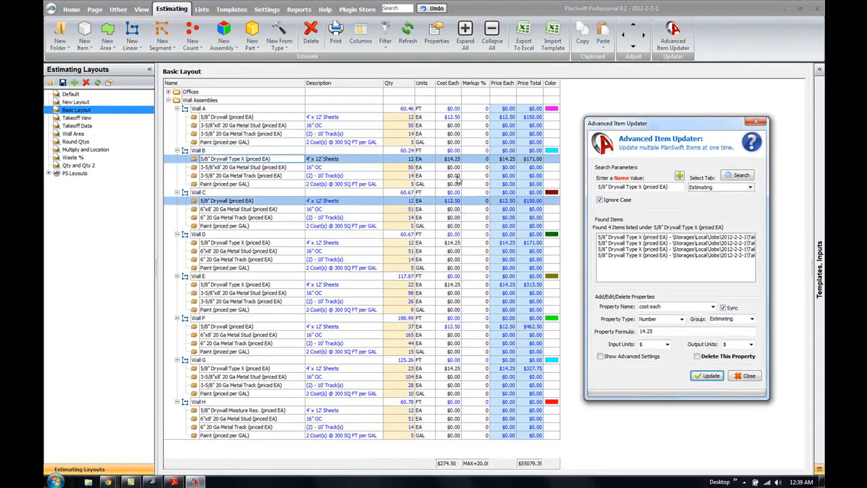
pyautogui.click(453, 159)
pyautogui.click(452, 285)
pyautogui.click(453, 242)
pyautogui.click(452, 368)
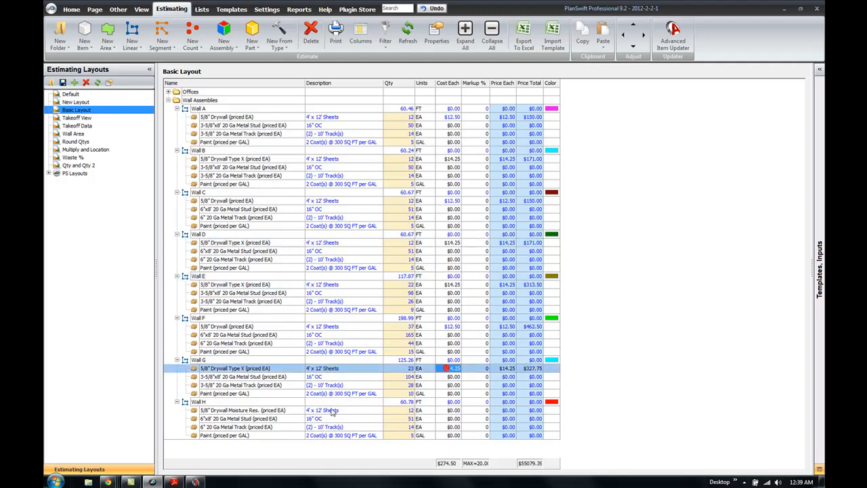
# Copy the name 5/8" Drywall Moisture Res. (priced EA) from Wall H and search for it in the updater.
pyautogui.click(195, 482)
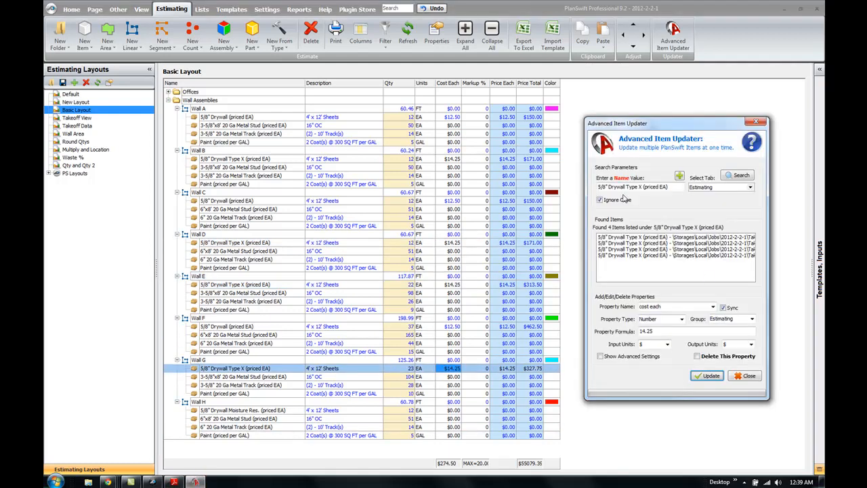
pyautogui.click(234, 411)
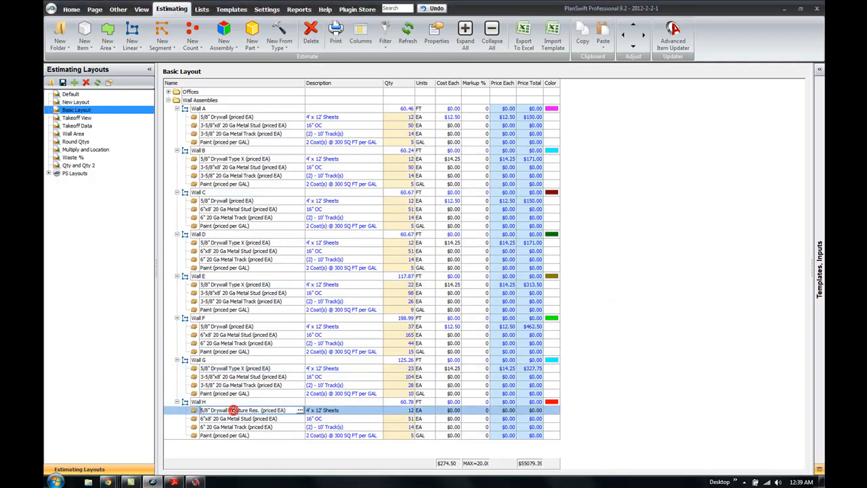
pyautogui.moveTo(287, 411); pyautogui.dragTo(192, 413)
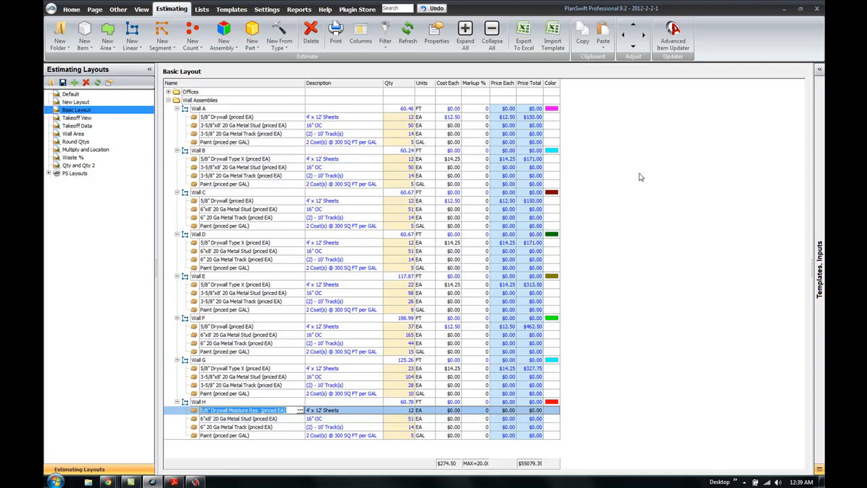
pyautogui.click(196, 481)
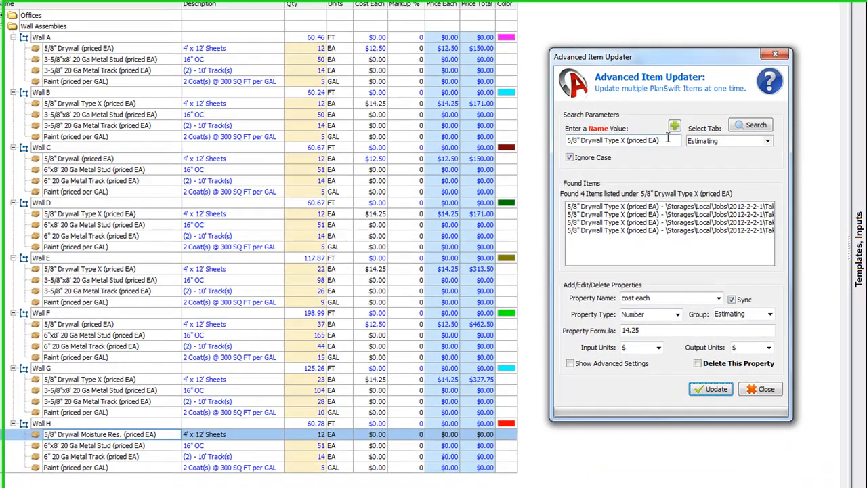
pyautogui.click(679, 166)
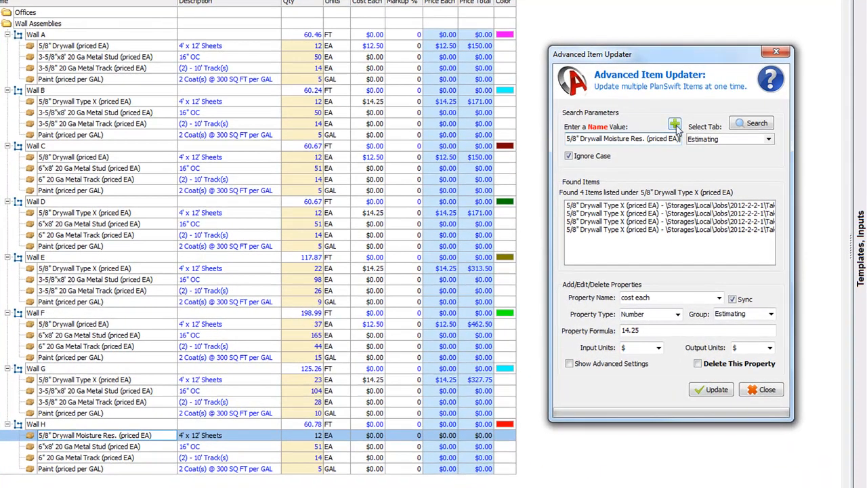
pyautogui.click(753, 123)
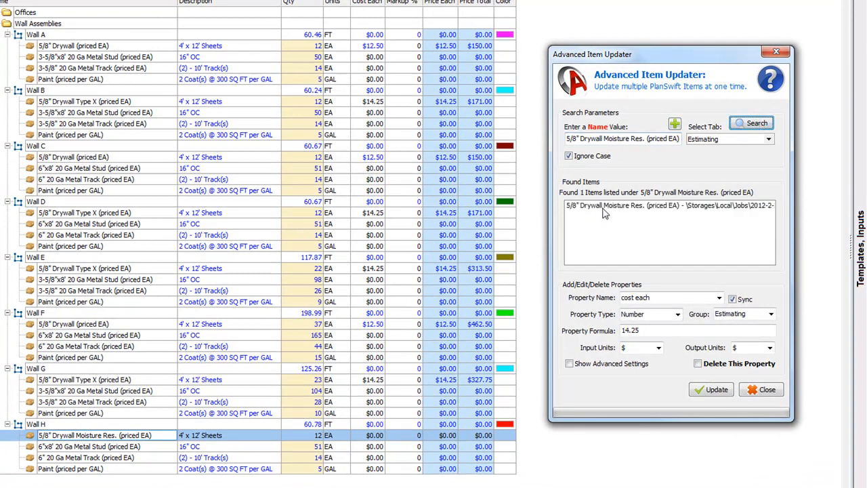
# Update cost each to 16.25 for the found moisture-resistant drywall item and check its cost under Wall H.
pyautogui.click(648, 332)
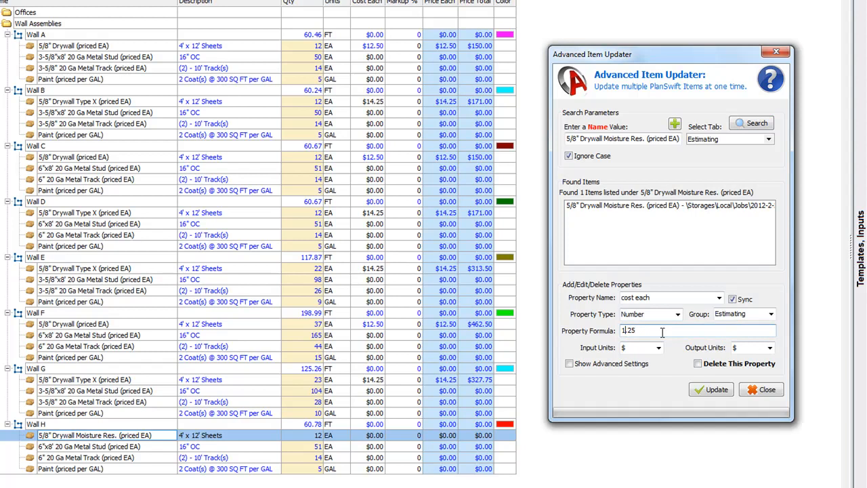
pyautogui.click(717, 389)
pyautogui.click(435, 227)
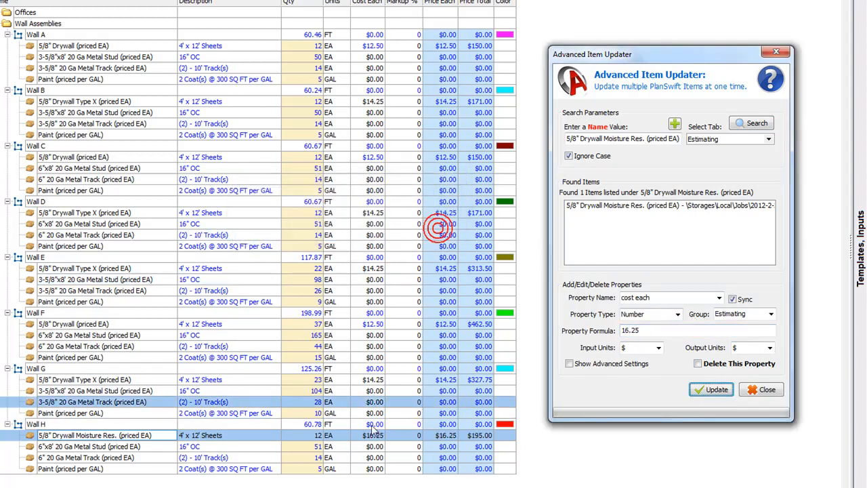
pyautogui.click(371, 432)
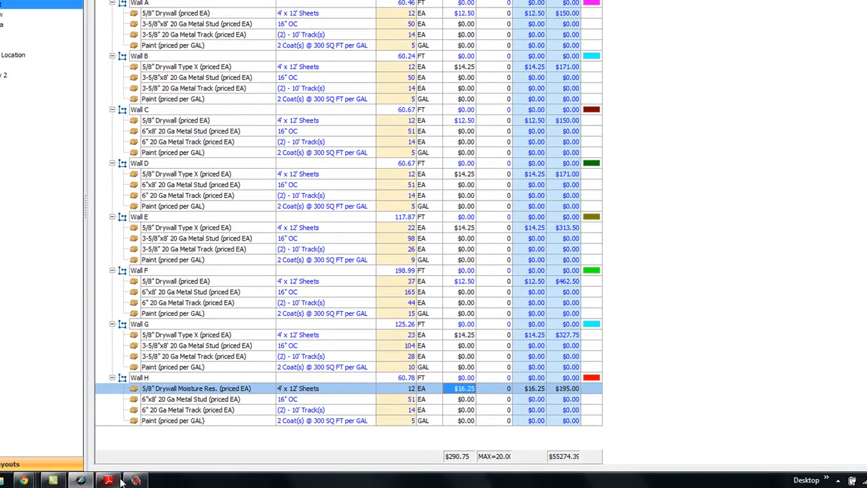
# Return to the Advanced Item Updater and change its search property to Type.
pyautogui.click(135, 480)
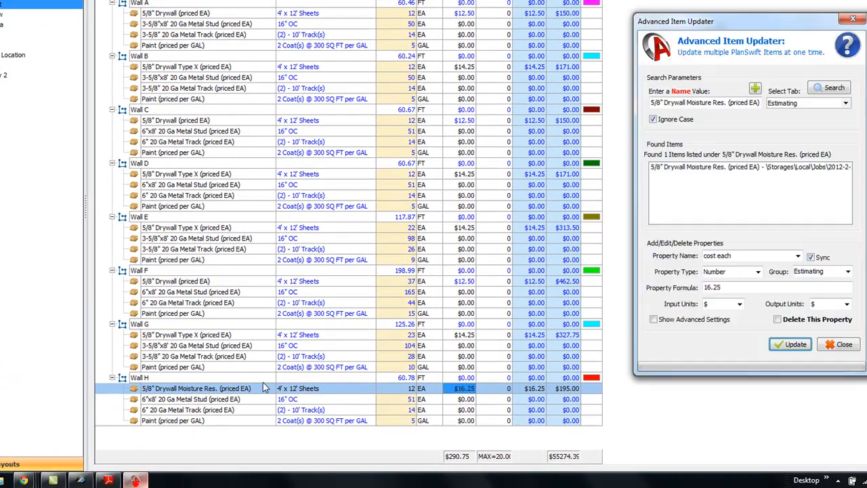
pyautogui.click(756, 90)
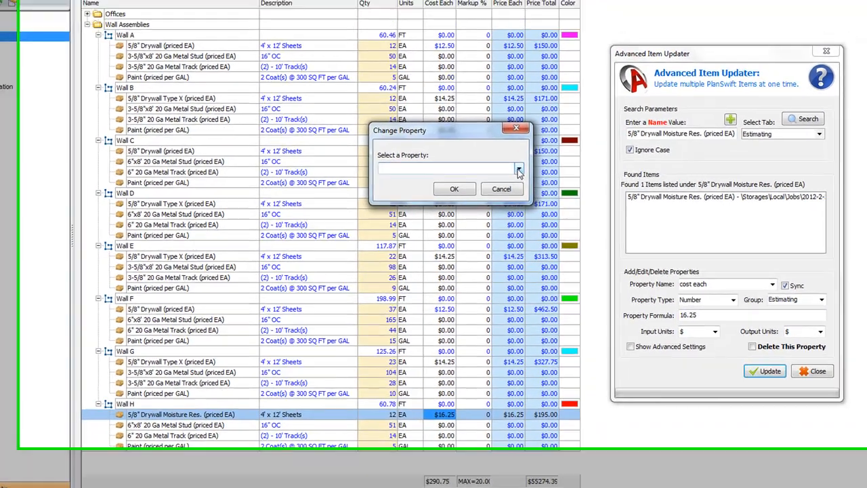
pyautogui.click(519, 171)
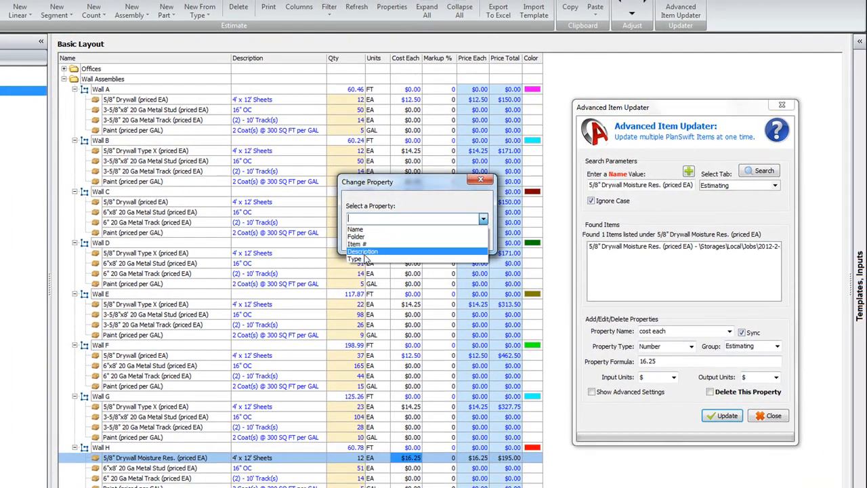
pyautogui.click(359, 261)
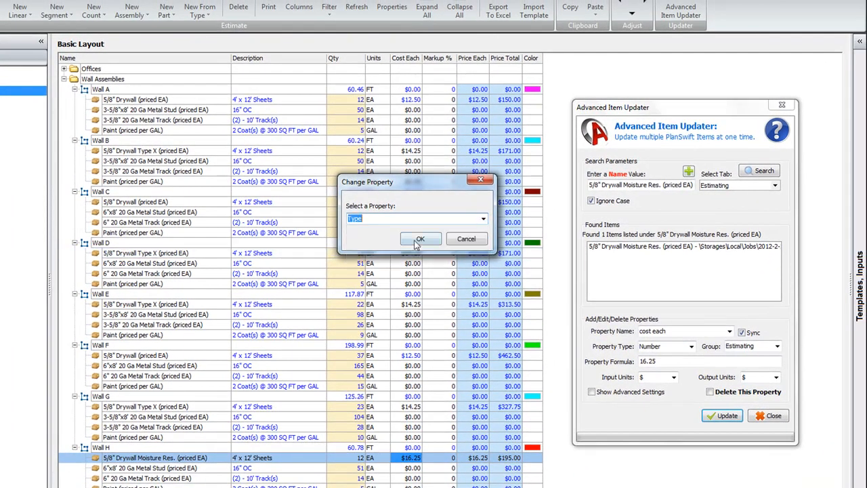
pyautogui.click(414, 241)
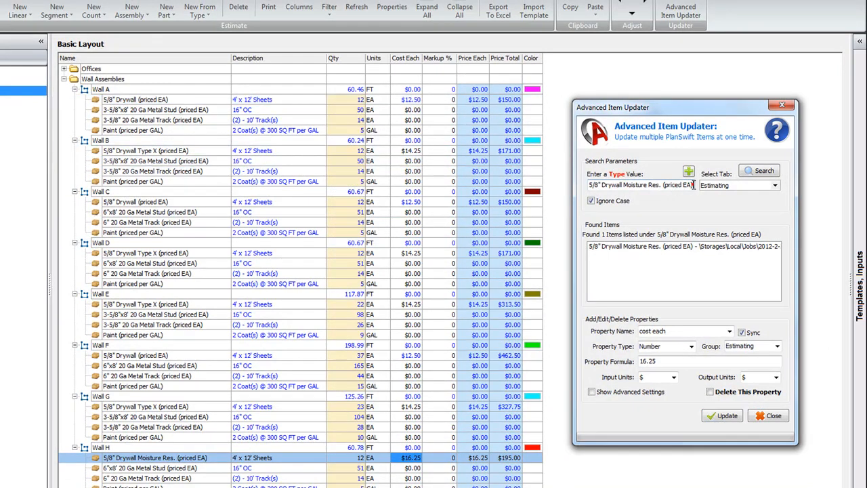
# Search the Estimating tab for all items with the Type value material.
pyautogui.click(693, 184)
pyautogui.write('material')
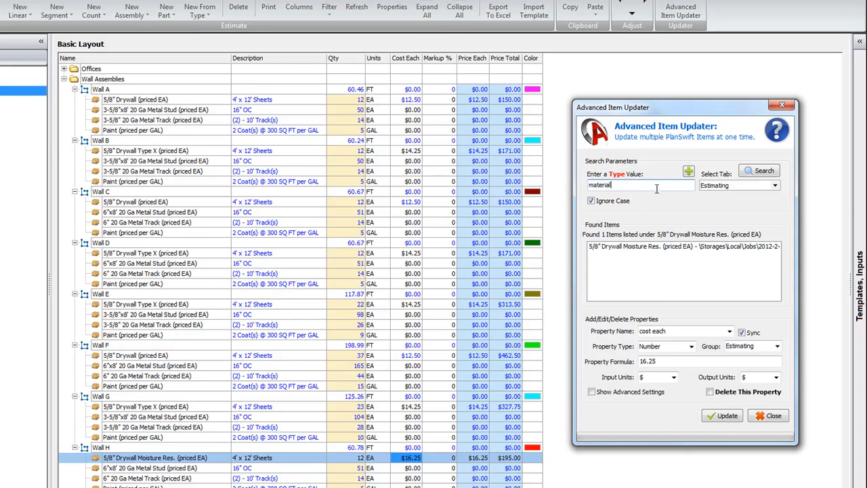
pyautogui.click(760, 169)
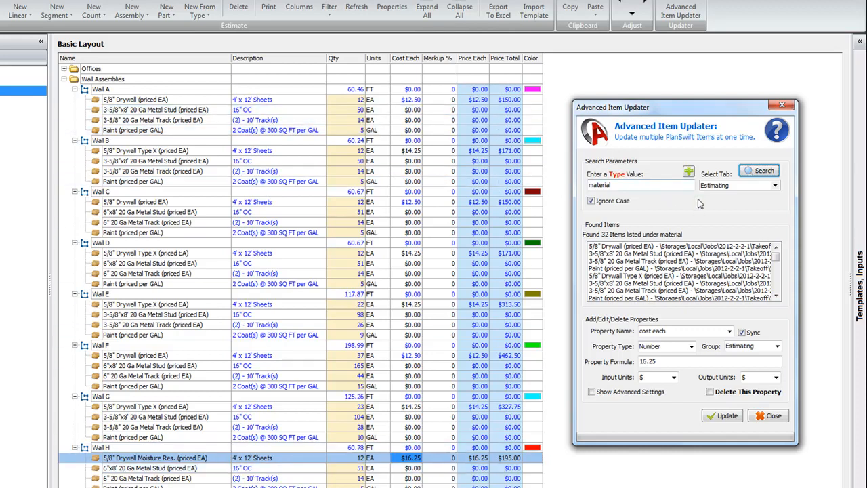
# Update Markup % to 20 for all found material items and check the markup in the Wall Assemblies list.
pyautogui.click(656, 332)
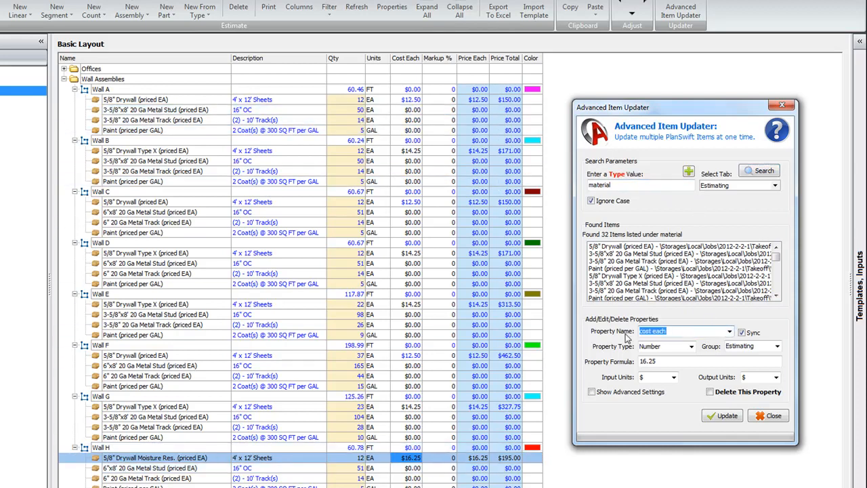
pyautogui.write('Markup %')
pyautogui.click(683, 332)
pyautogui.moveTo(655, 360); pyautogui.dragTo(639, 365)
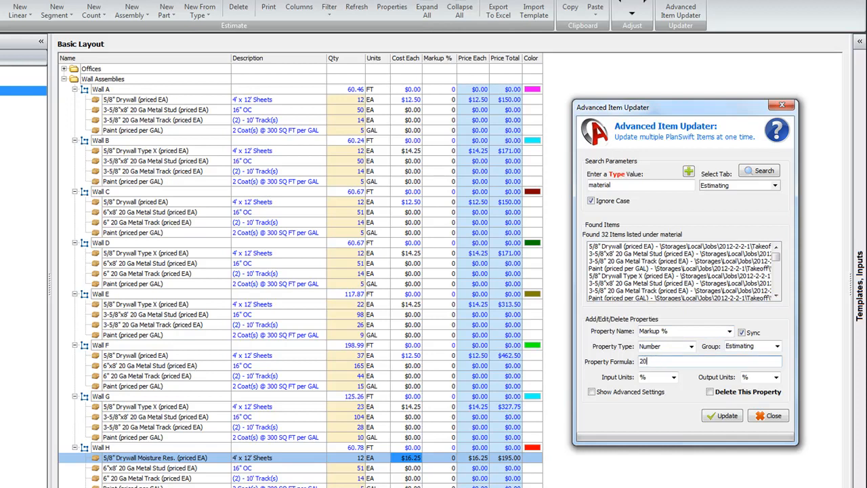
pyautogui.click(720, 415)
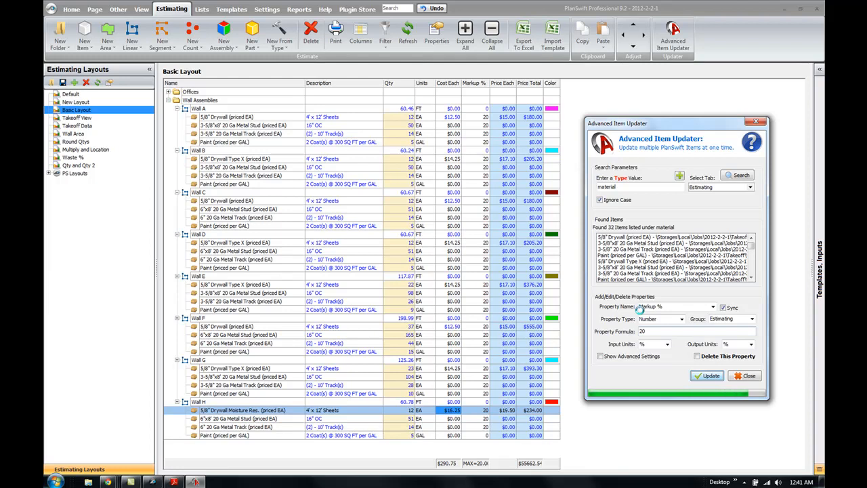
pyautogui.click(498, 251)
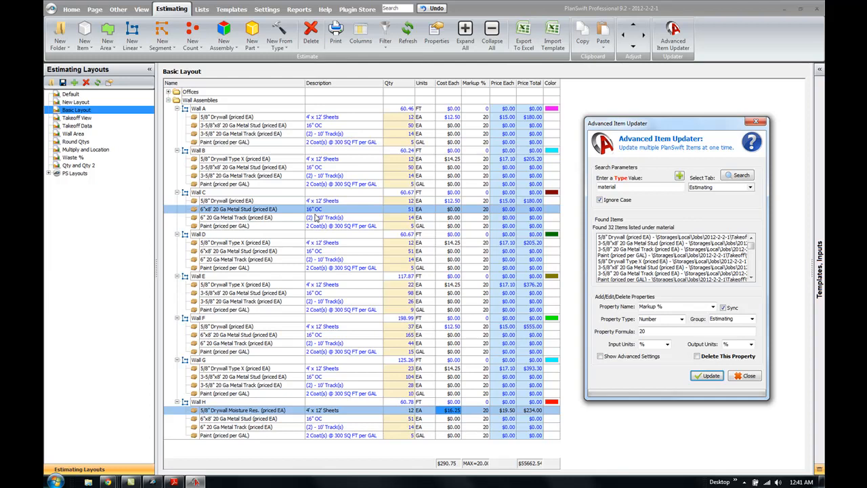
pyautogui.click(409, 225)
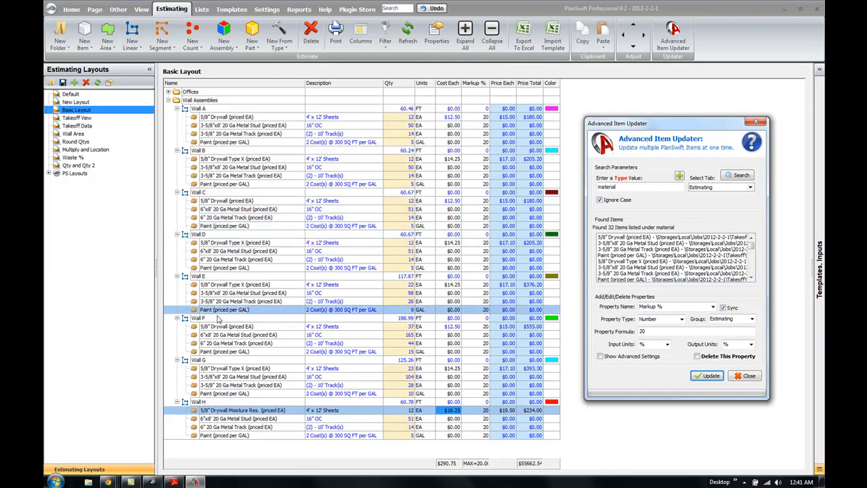
# Look over the Advanced Item Updater quick start guide PDF and the AdvancedSwift YouTube channel opened from the updater's help.
pyautogui.click(174, 482)
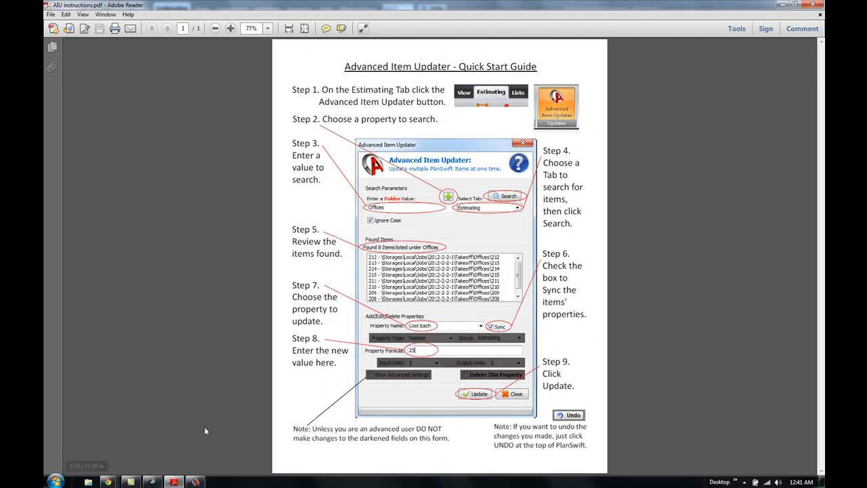
pyautogui.click(195, 482)
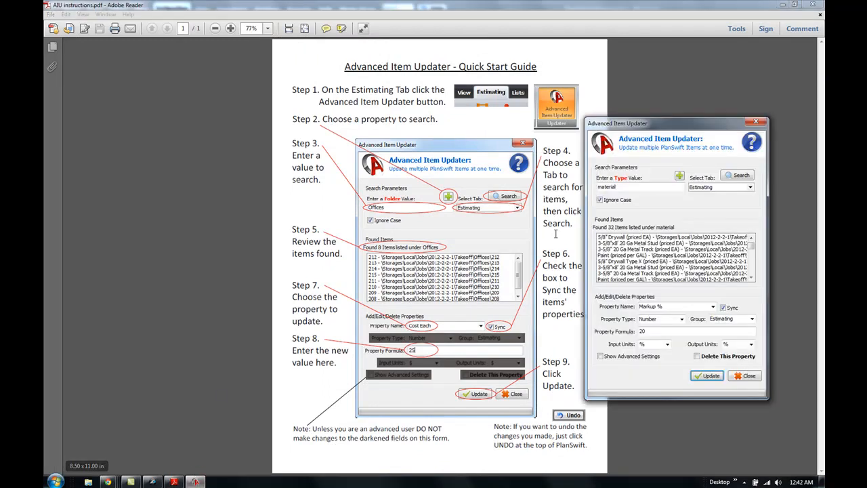
pyautogui.click(153, 481)
pyautogui.click(193, 482)
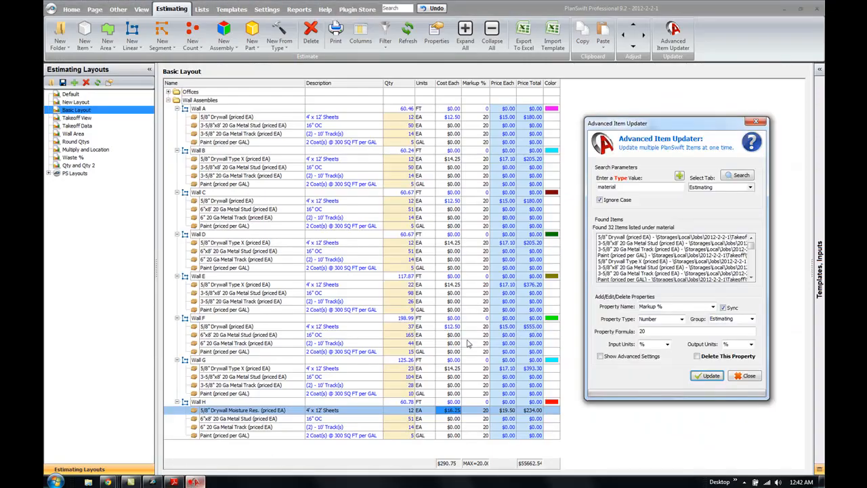
pyautogui.click(750, 141)
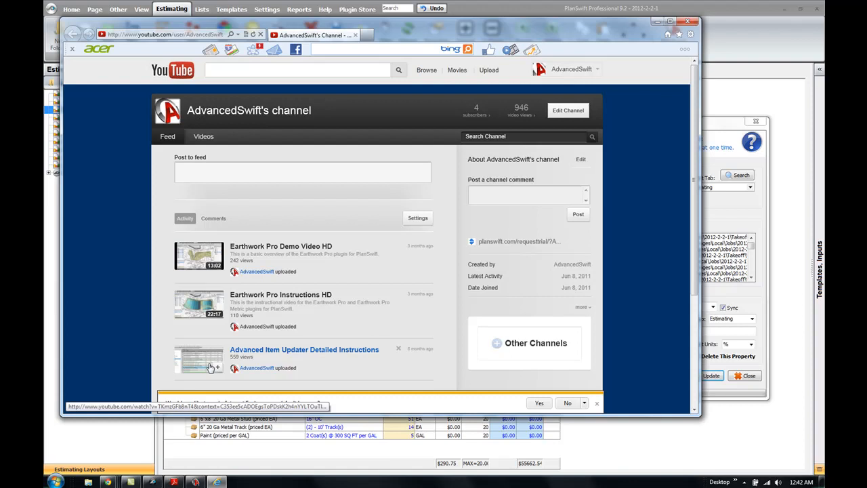
pyautogui.click(657, 22)
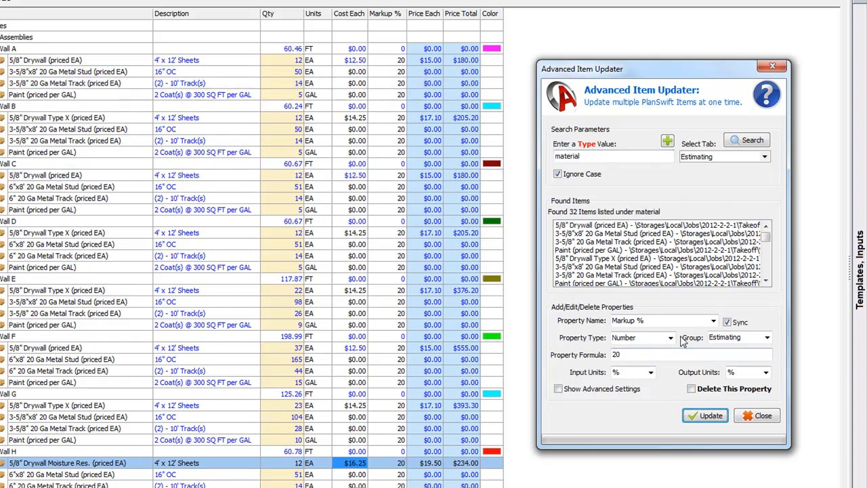
# Update the Description property to Type X for all found material items.
pyautogui.click(713, 323)
pyautogui.click(654, 320)
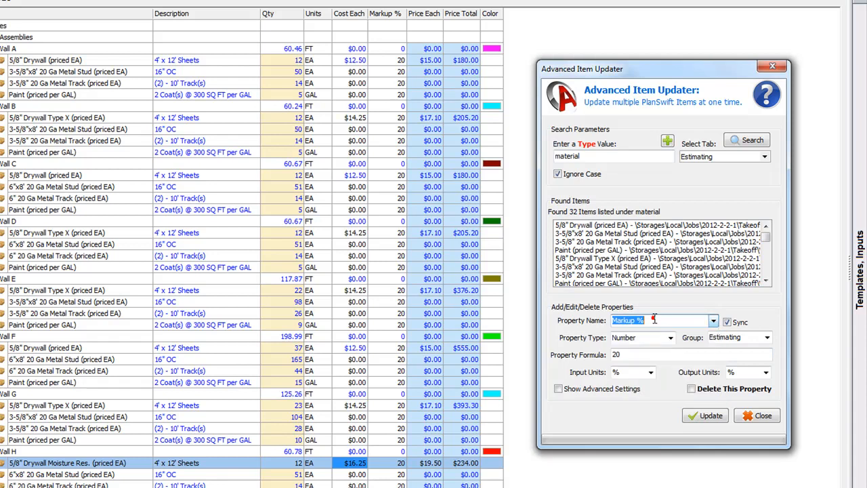
pyautogui.moveTo(653, 320); pyautogui.dragTo(610, 323)
pyautogui.write('Description')
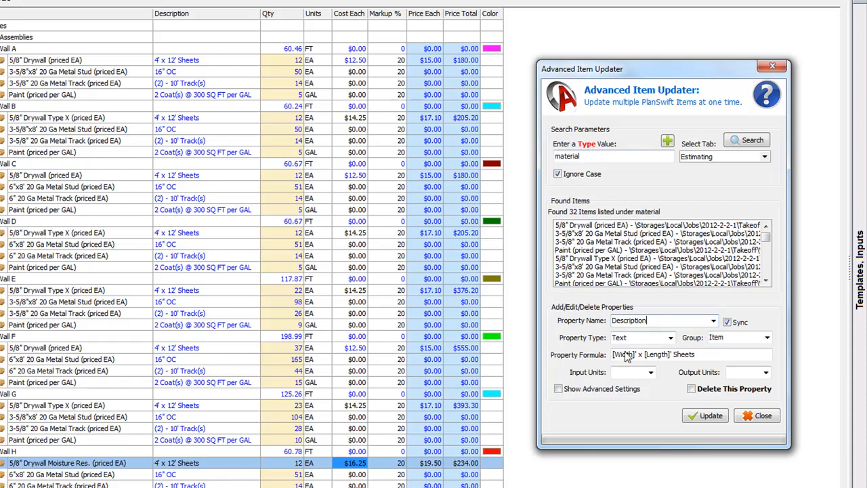
pyautogui.click(728, 353)
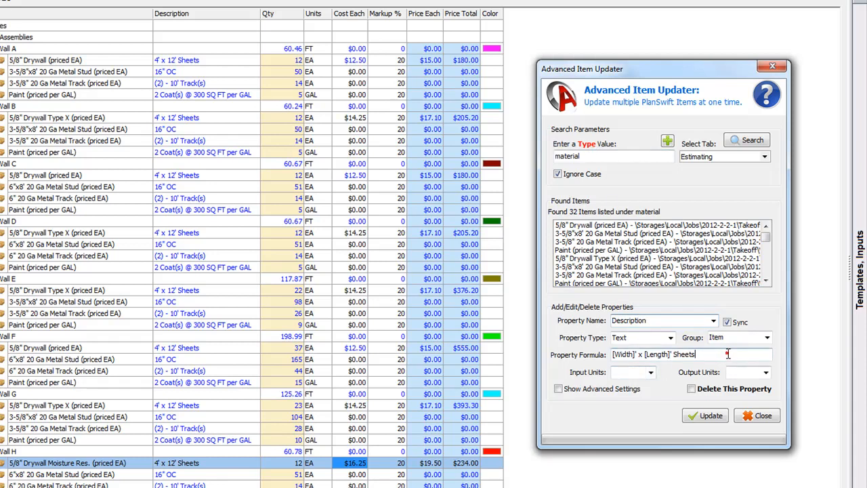
pyautogui.moveTo(728, 353); pyautogui.dragTo(605, 357)
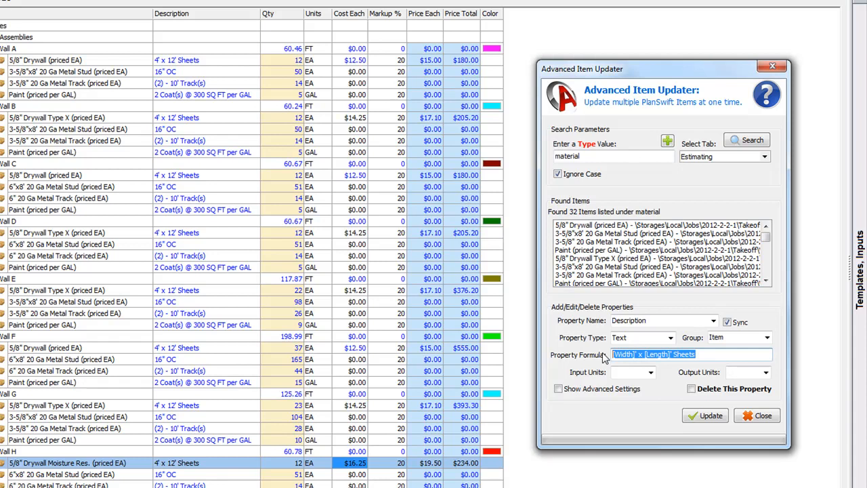
pyautogui.write('Type X')
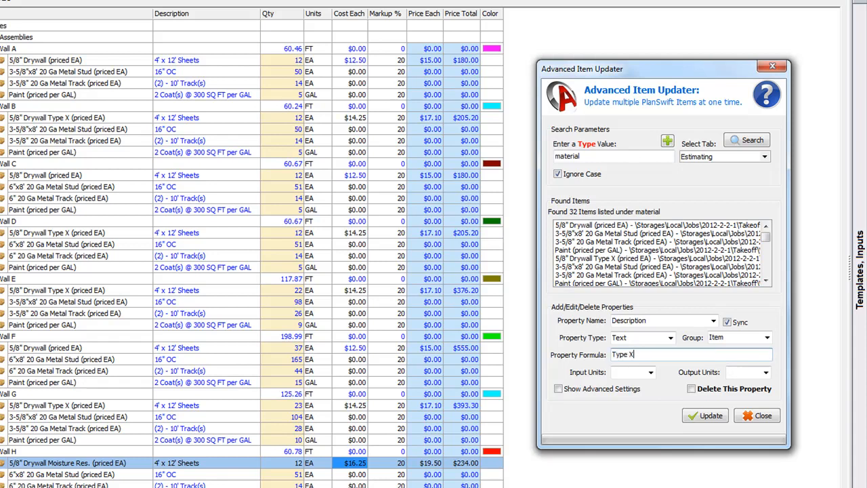
pyautogui.click(703, 416)
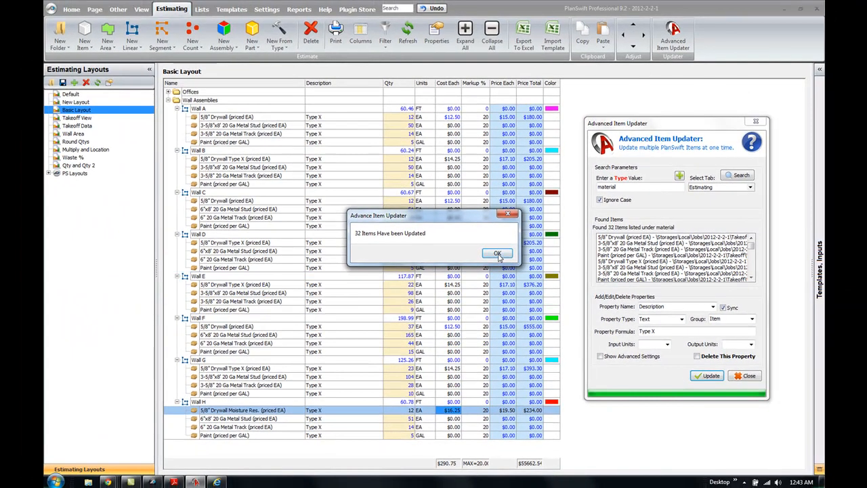
pyautogui.click(497, 254)
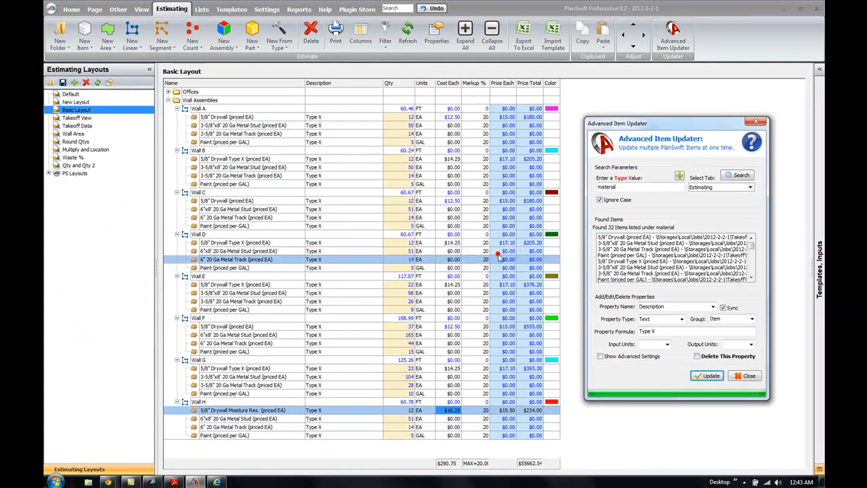
# Undo the description update on the material items.
pyautogui.click(433, 8)
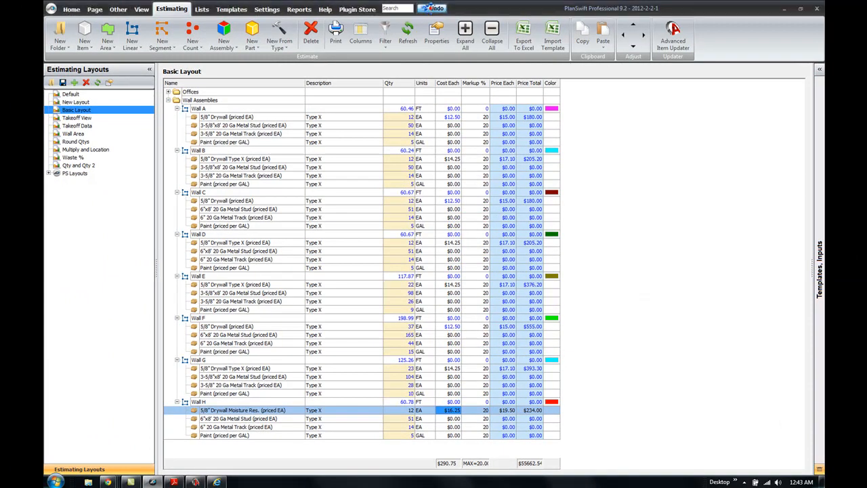
pyautogui.click(433, 8)
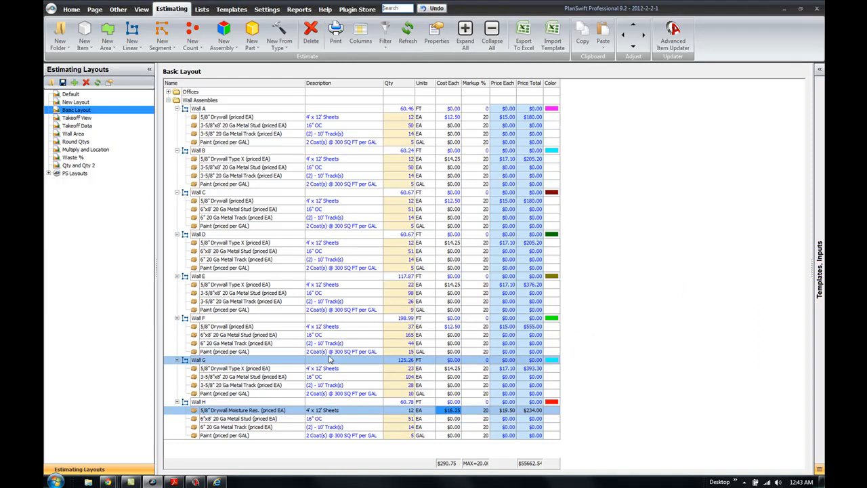
# Bring back the Advanced Item Updater and switch Sync off and on again to reload the found items' properties.
pyautogui.click(196, 482)
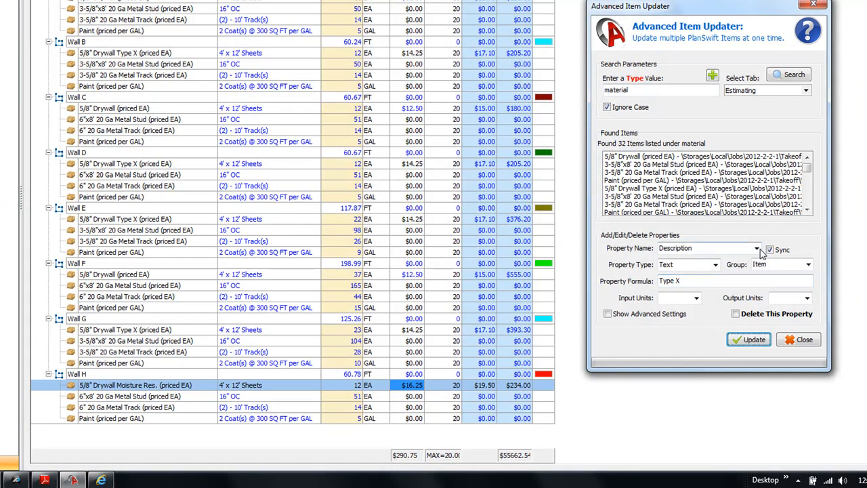
pyautogui.click(770, 250)
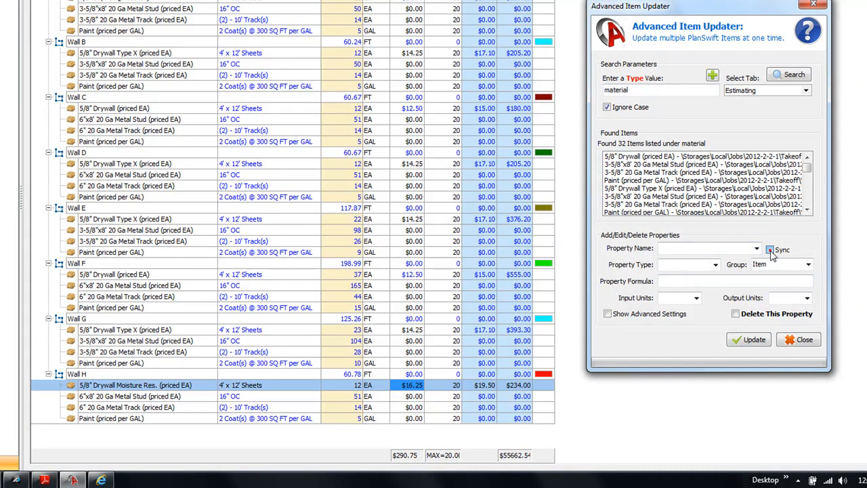
pyautogui.click(770, 250)
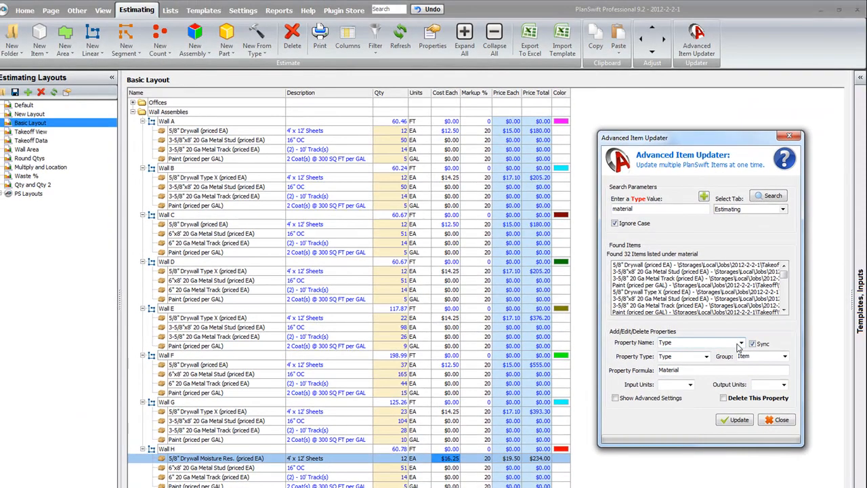